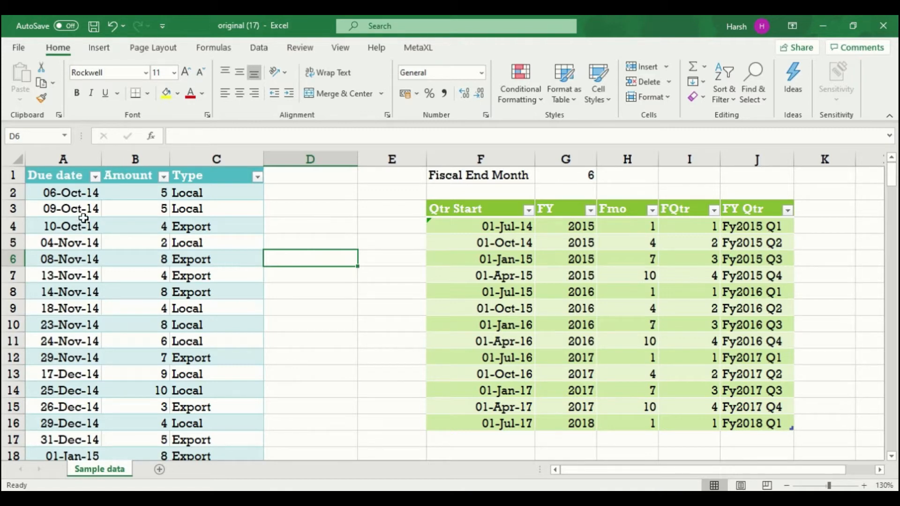
click(60, 208)
click(161, 207)
click(180, 208)
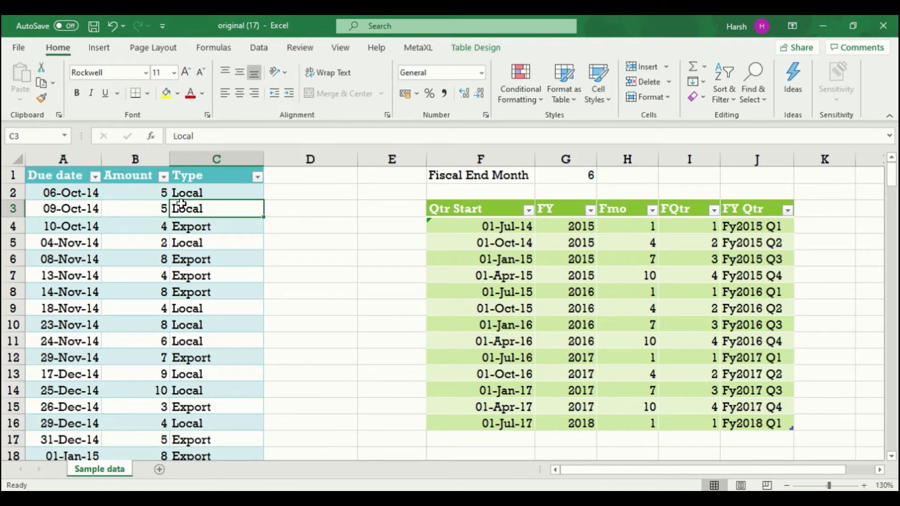
- Insert a PivotTable from the Due date table on a new worksheet, with Due date as rows and the sum of Amount as values
click(48, 196)
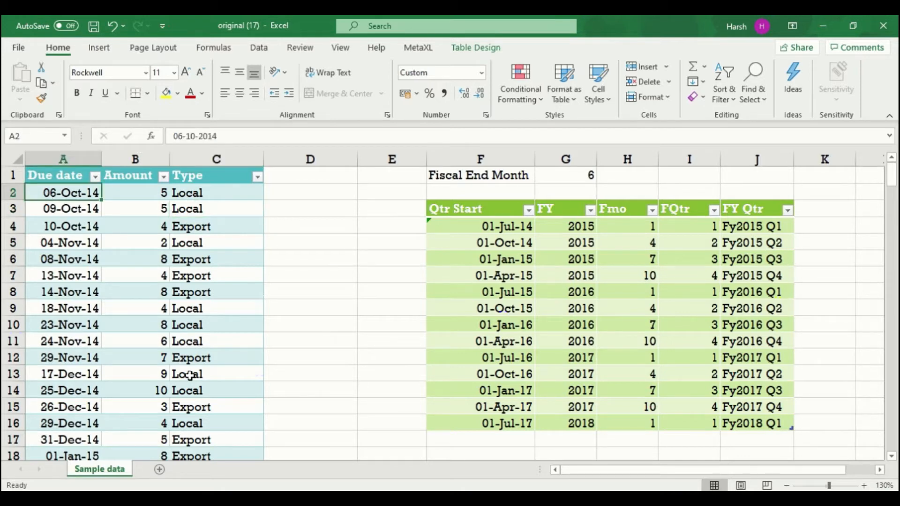
click(99, 47)
click(40, 92)
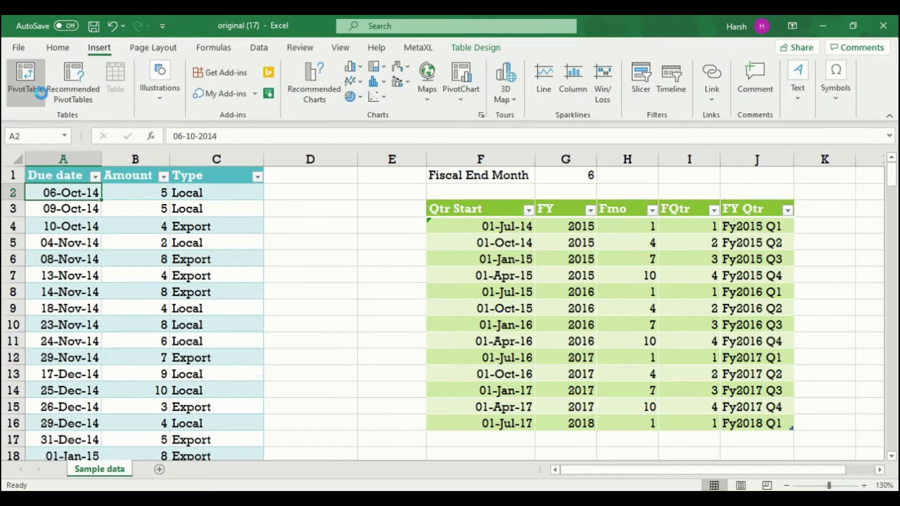
click(314, 335)
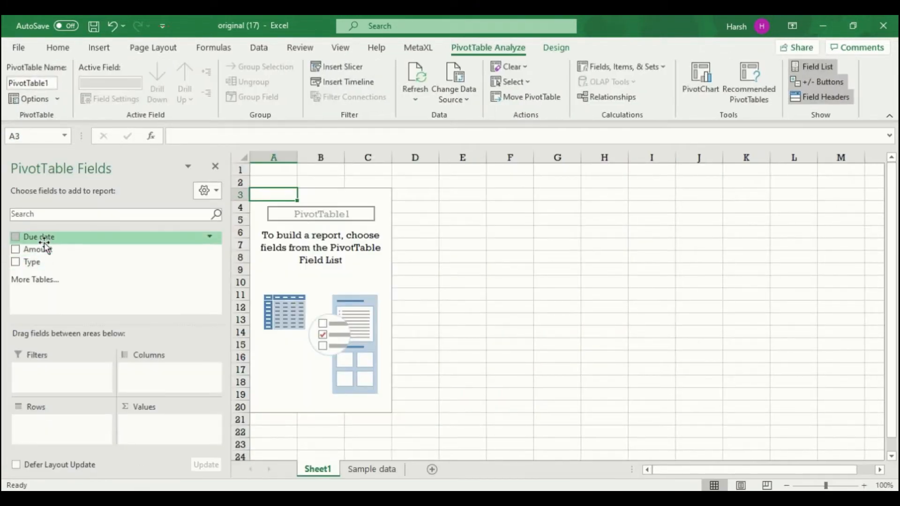
drag(44, 242, 61, 436)
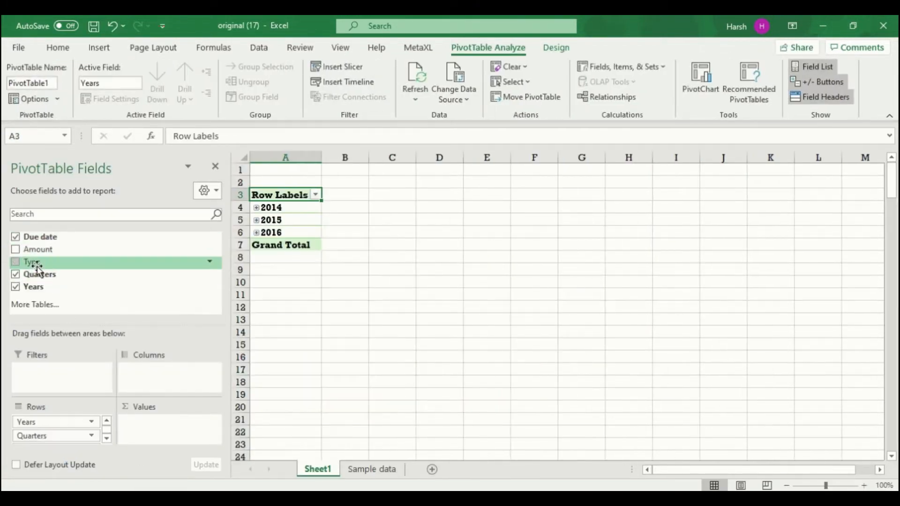
drag(37, 267, 186, 427)
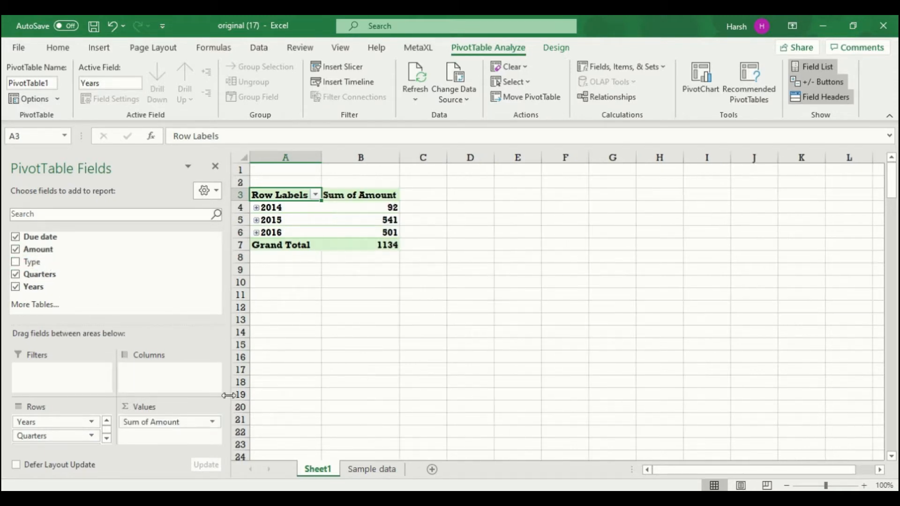
- Expand 2014 with its Qtr4, and 2015 with its Qtr1 and Qtr3, in the PivotTable to show the months
click(257, 208)
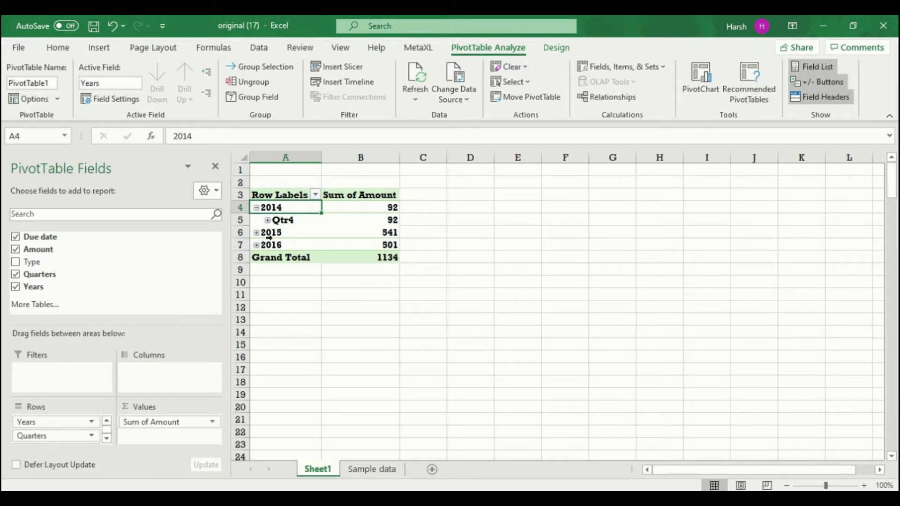
click(268, 220)
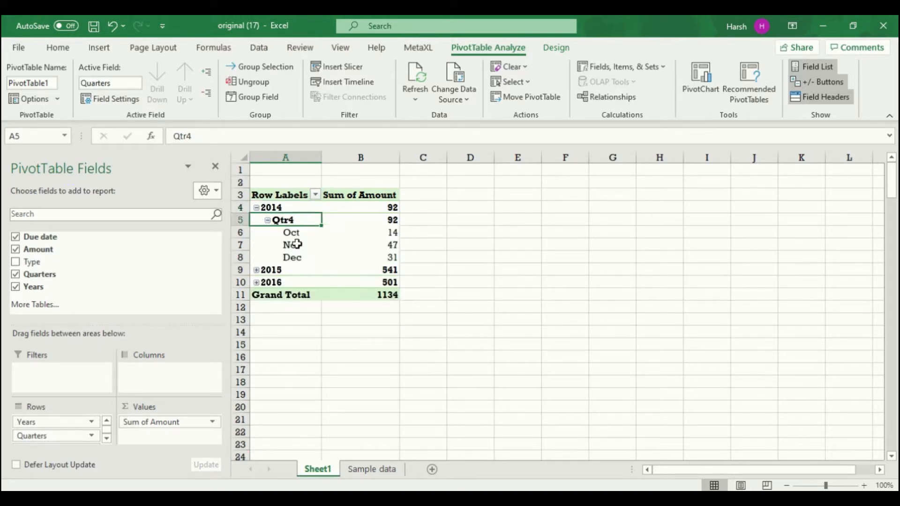
click(256, 270)
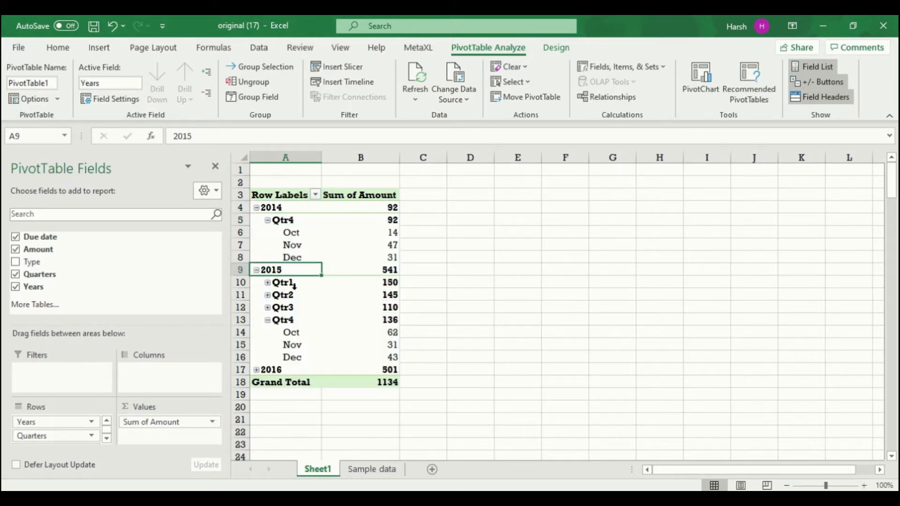
click(270, 287)
click(268, 284)
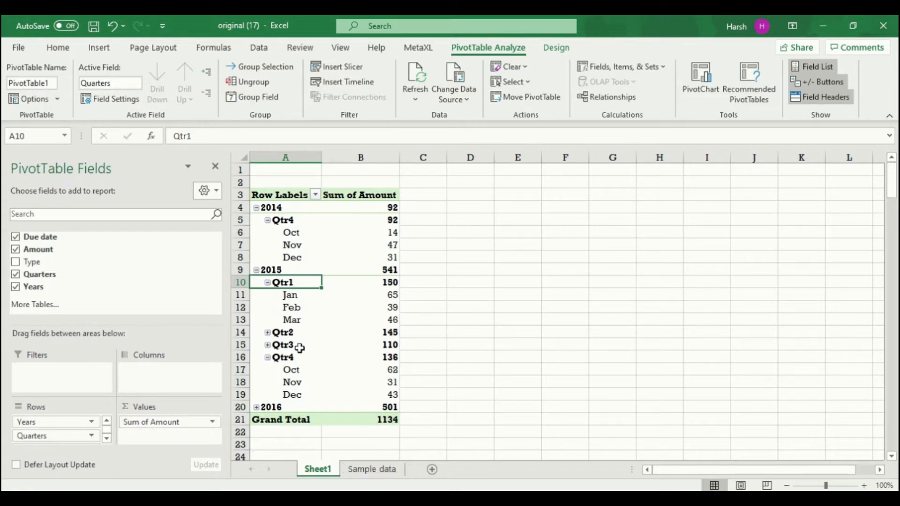
click(267, 345)
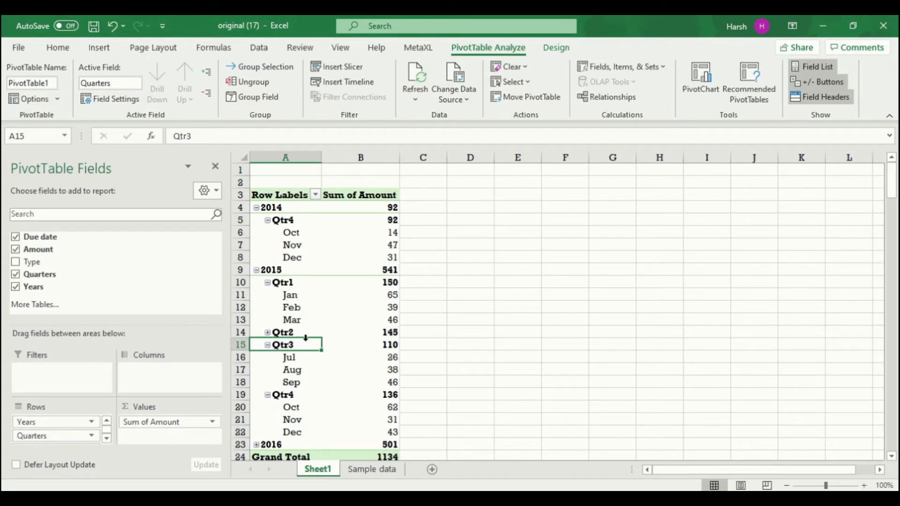
- Sort the Due date column of the table on the Sample data sheet from oldest to newest
click(371, 473)
scroll(129, 324, up, 1)
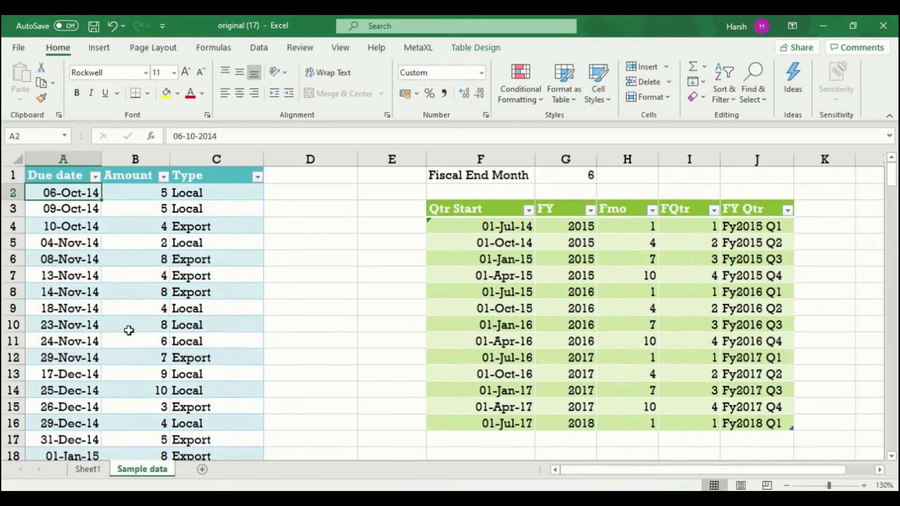
click(94, 178)
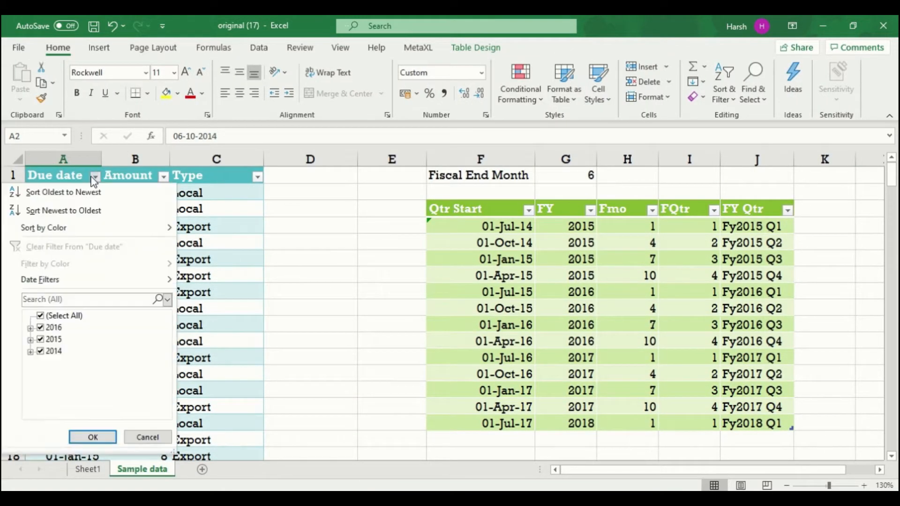
click(59, 200)
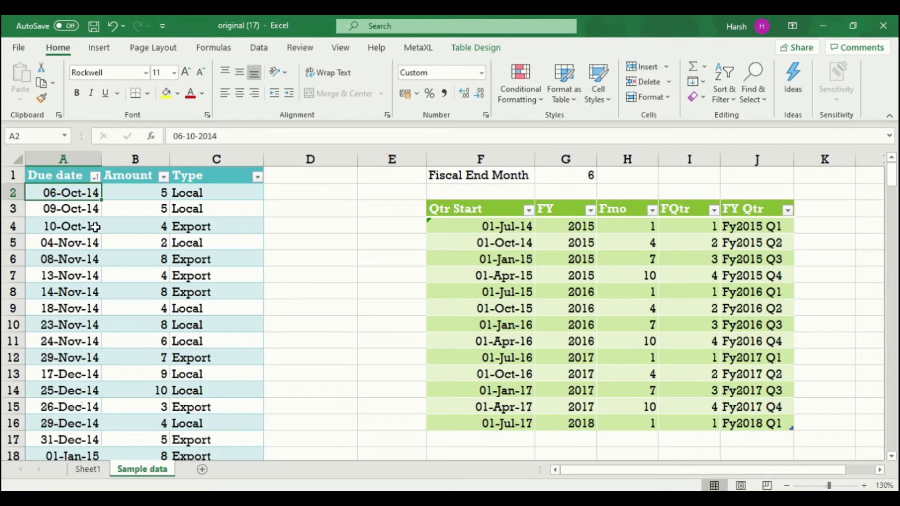
- Review the sorted due dates from the first to the last row of the table to examine the period covered
scroll(93, 233, down, 20)
scroll(93, 233, up, 20)
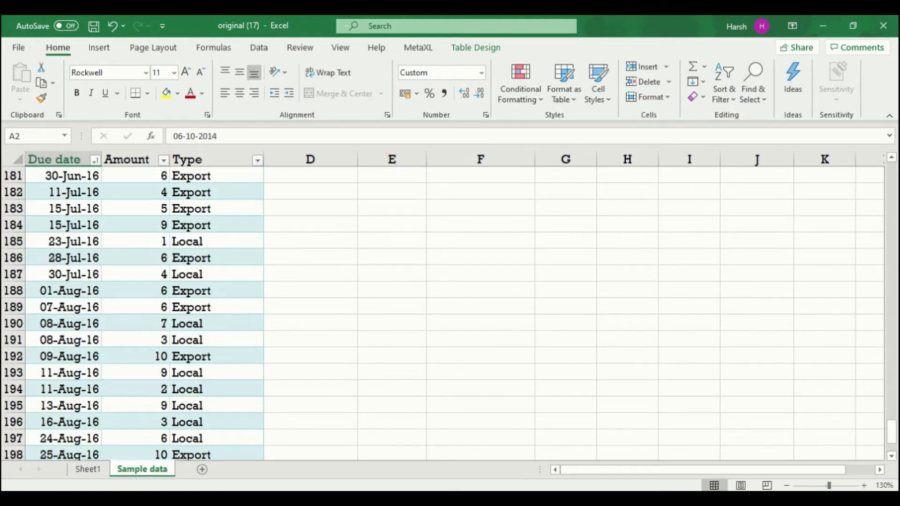
click(892, 456)
click(893, 457)
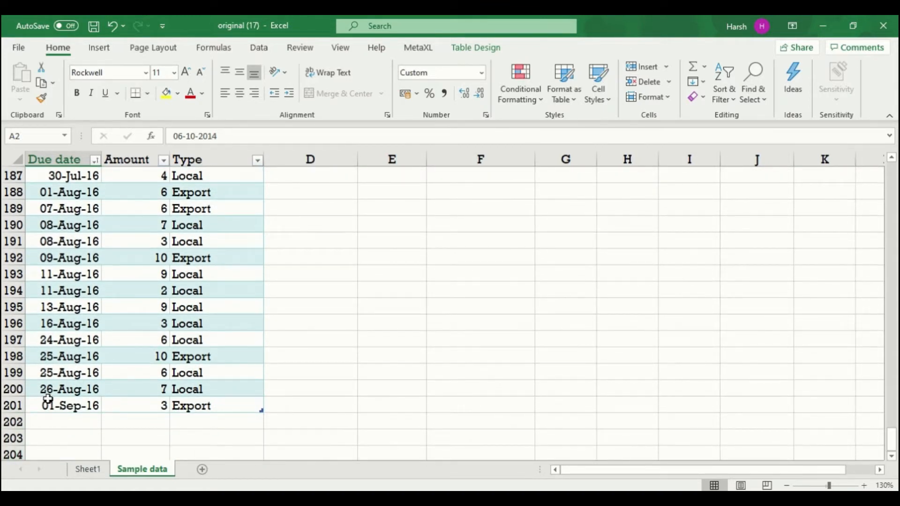
scroll(61, 406, up, 20)
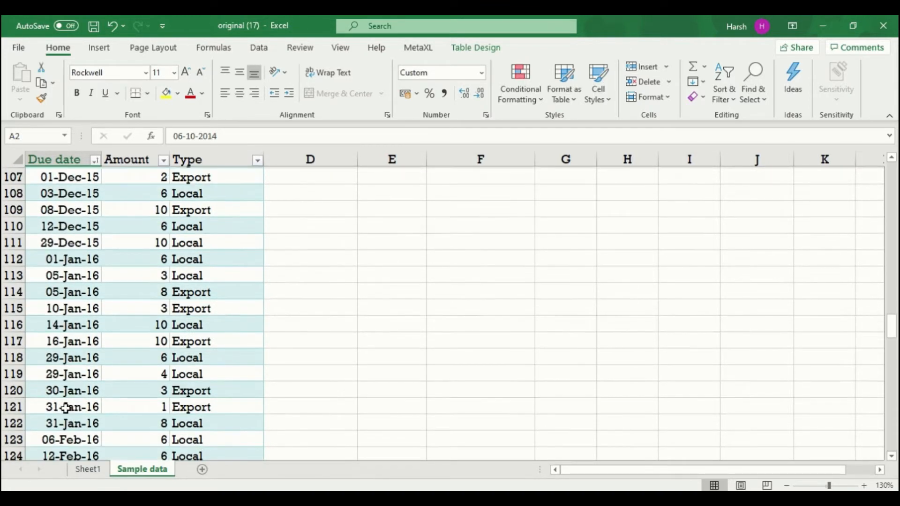
scroll(66, 408, down, 4)
scroll(69, 394, up, 5)
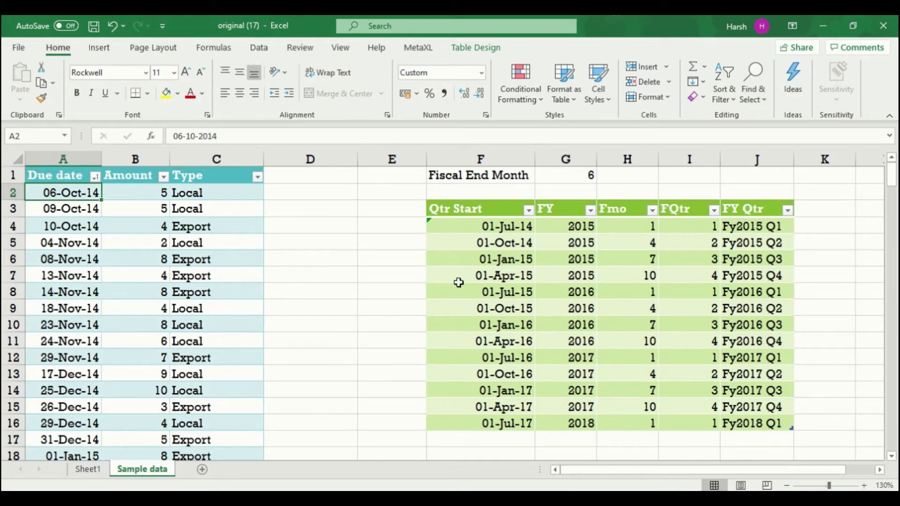
- Examine the start date and EDATE formulas in the Qtr Start column and the fiscal year formula in the FY column
click(434, 231)
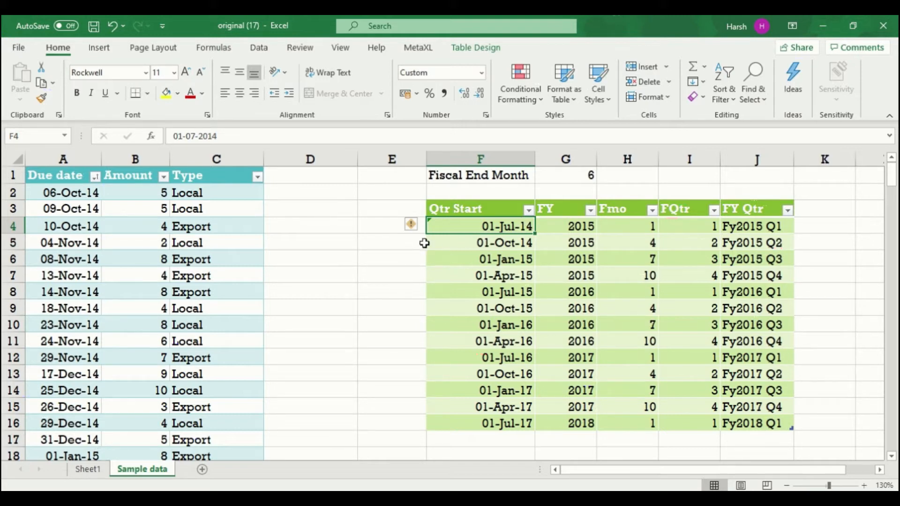
click(454, 245)
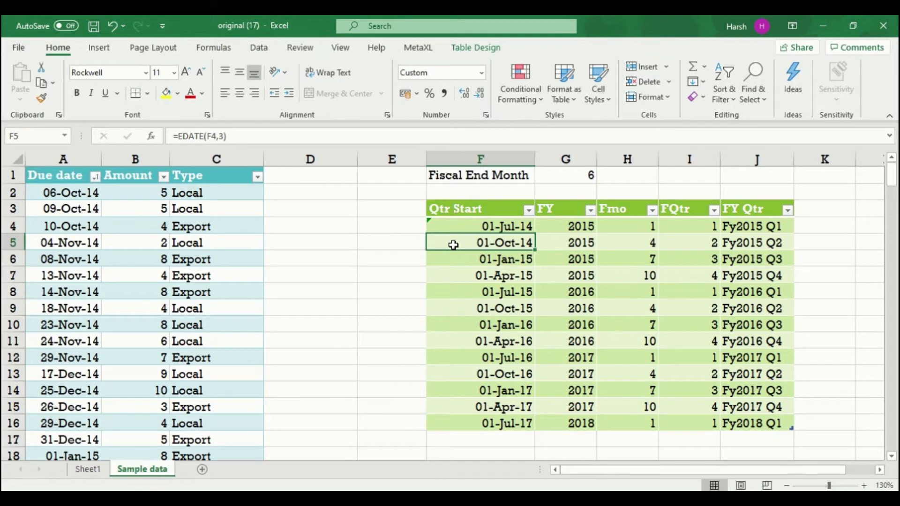
double_click(454, 246)
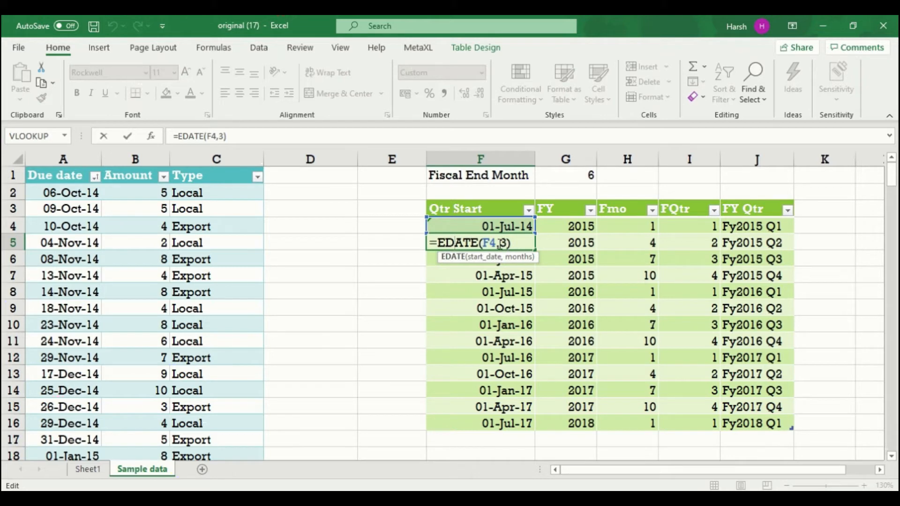
click(385, 274)
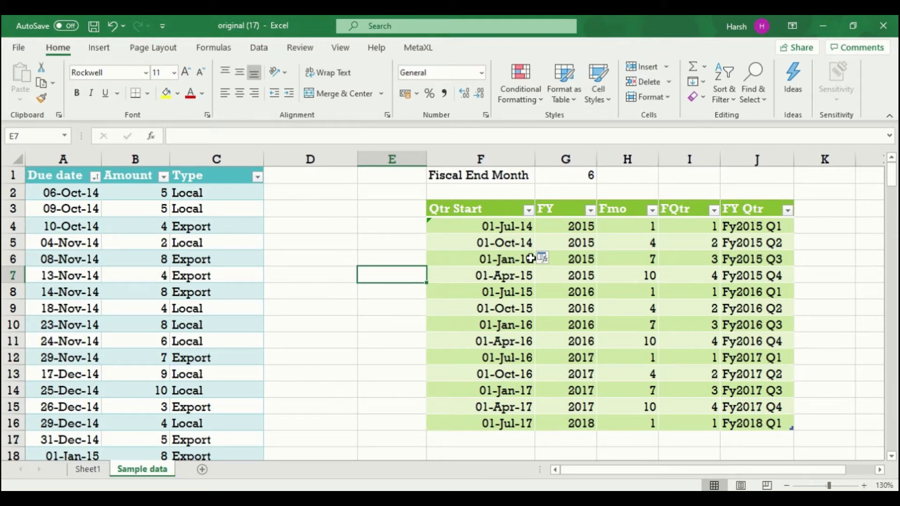
click(503, 294)
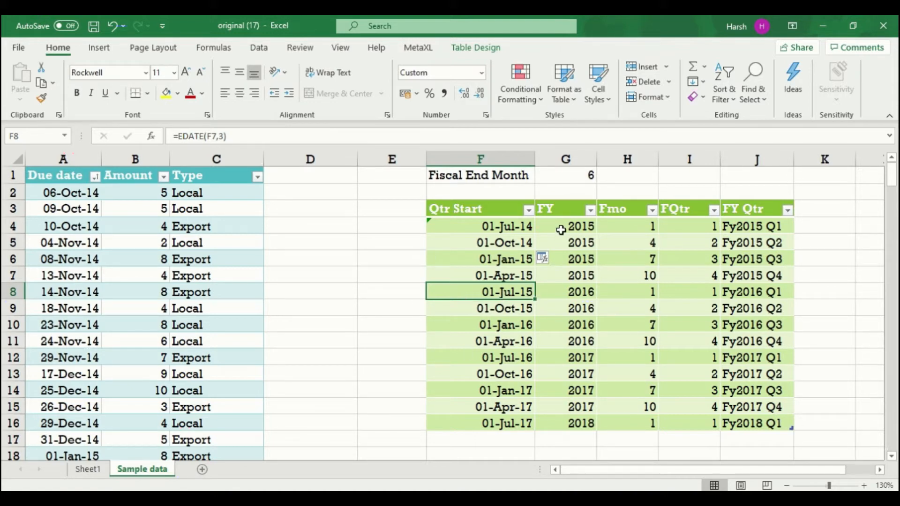
click(562, 278)
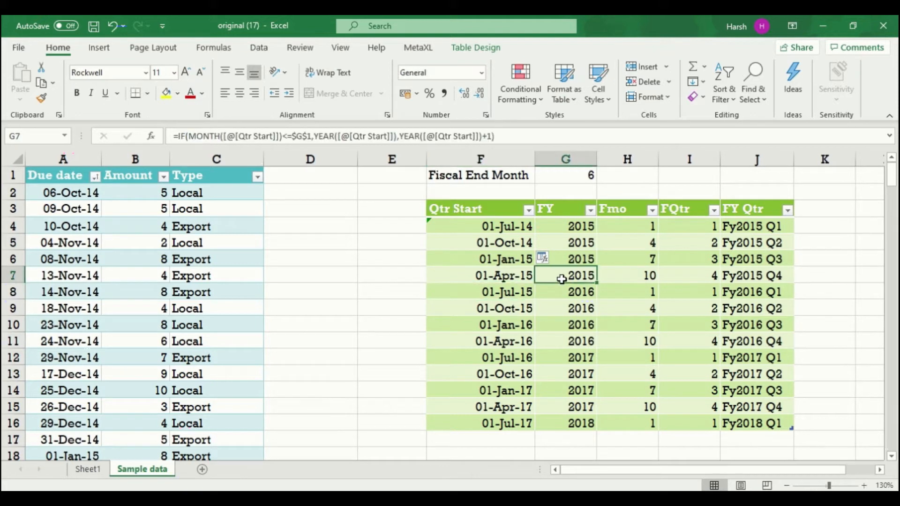
click(528, 295)
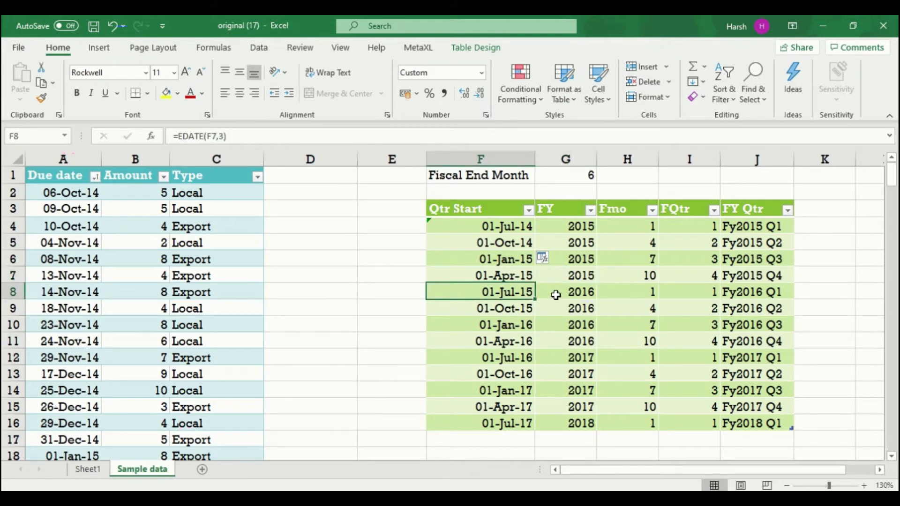
click(556, 295)
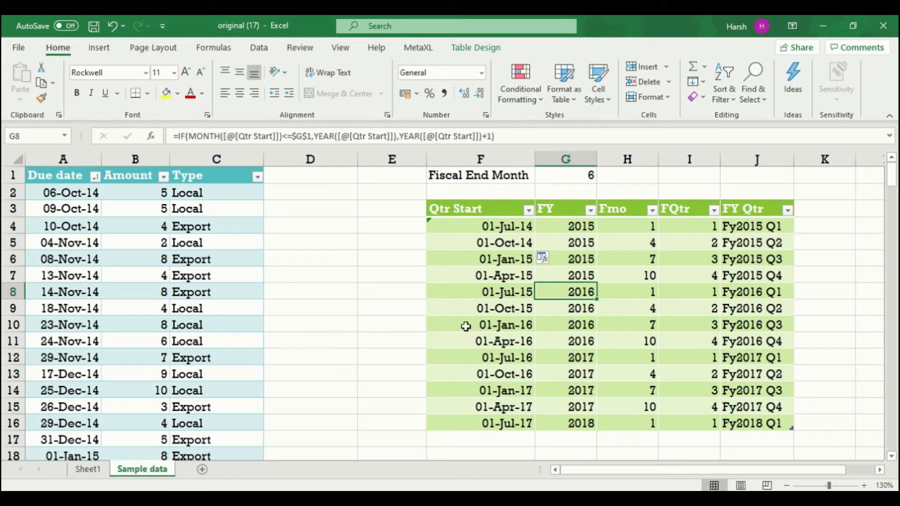
- Enter the formula =EDATE(F4,4) in cell E5 to add four months to the first quarter start date
click(372, 245)
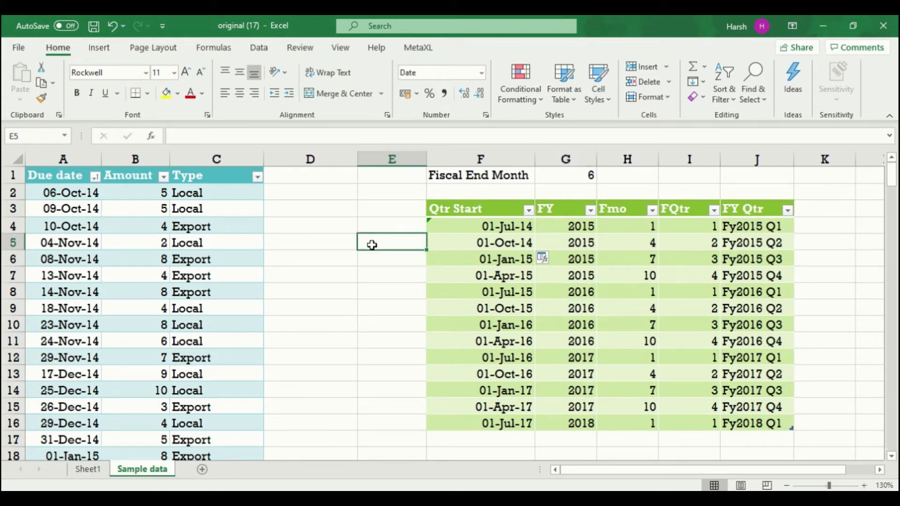
text(=edate)
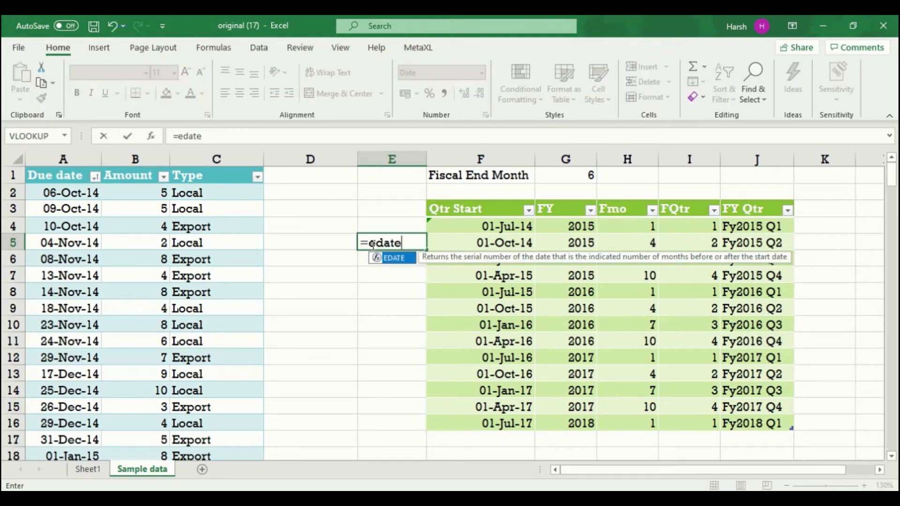
text(()
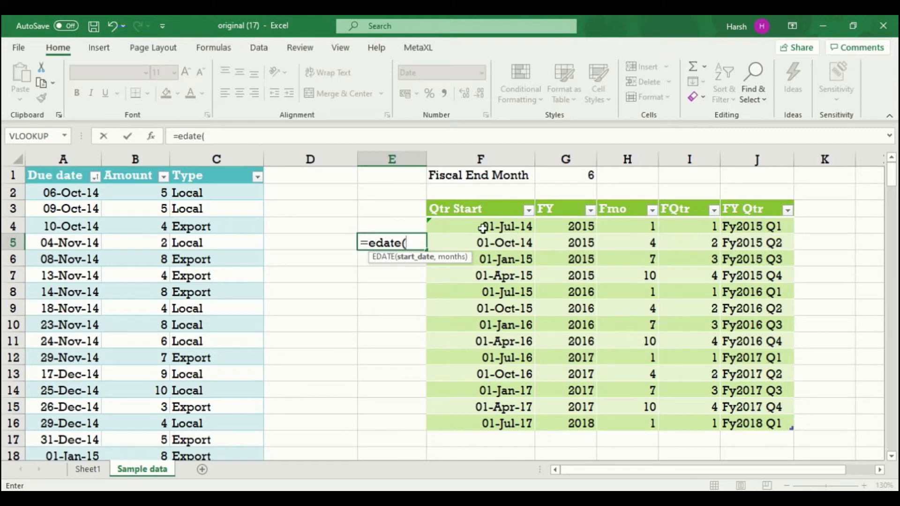
click(523, 227)
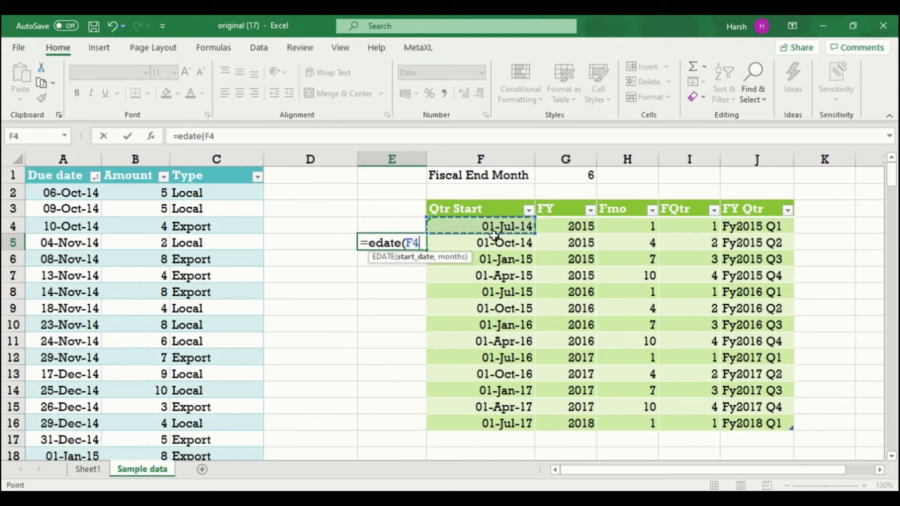
text(,)
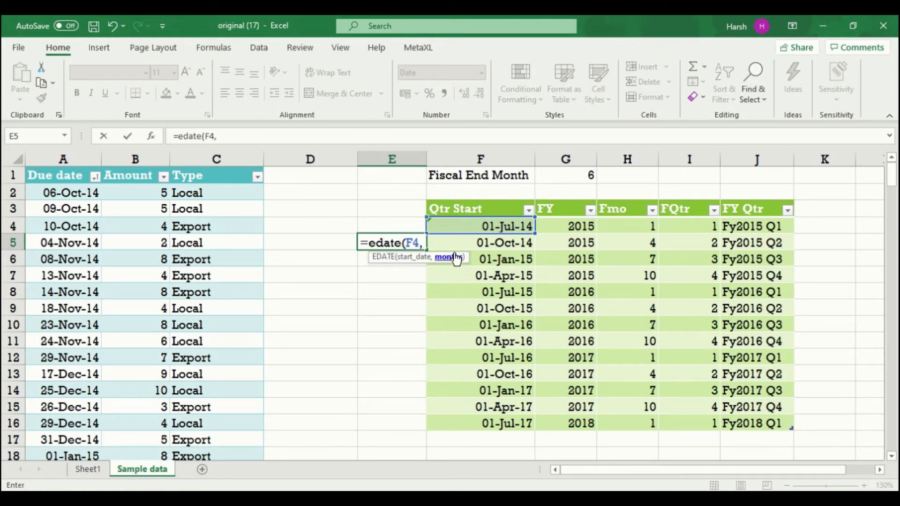
text(4))
key(ctrl+Return)
key(Return)
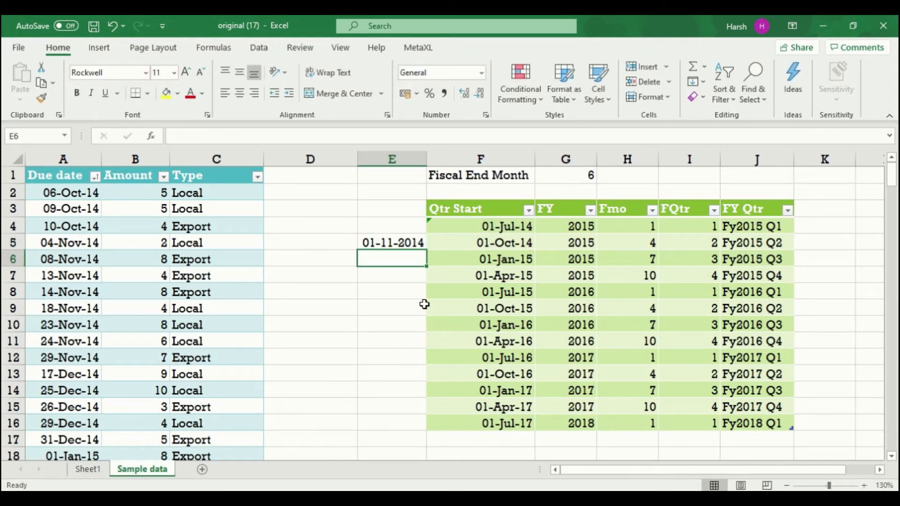
- Change the months argument of the EDATE formula in cell E5 to 36
click(413, 246)
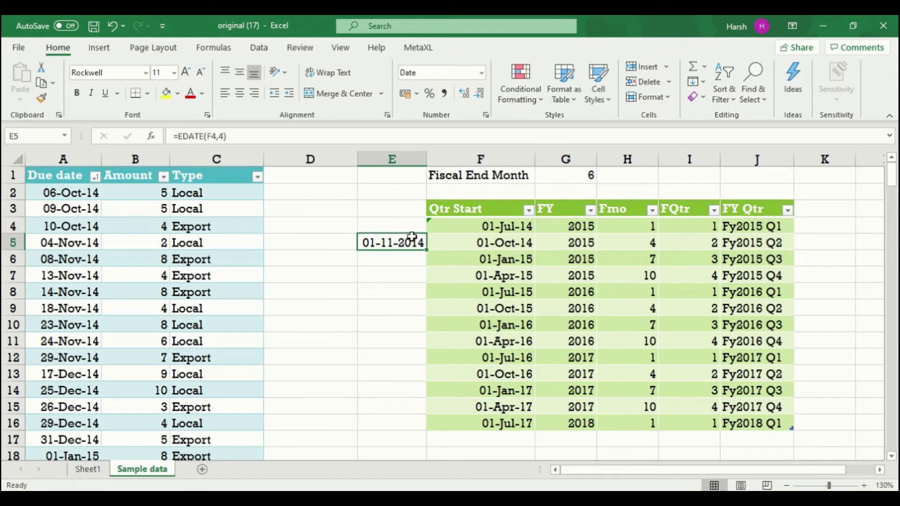
double_click(413, 246)
key(BackSpace)
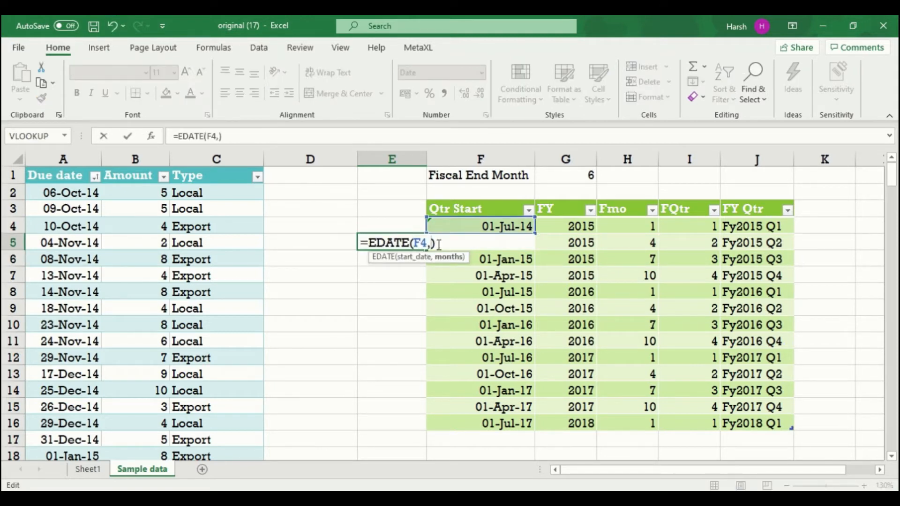
text(36)
key(Return)
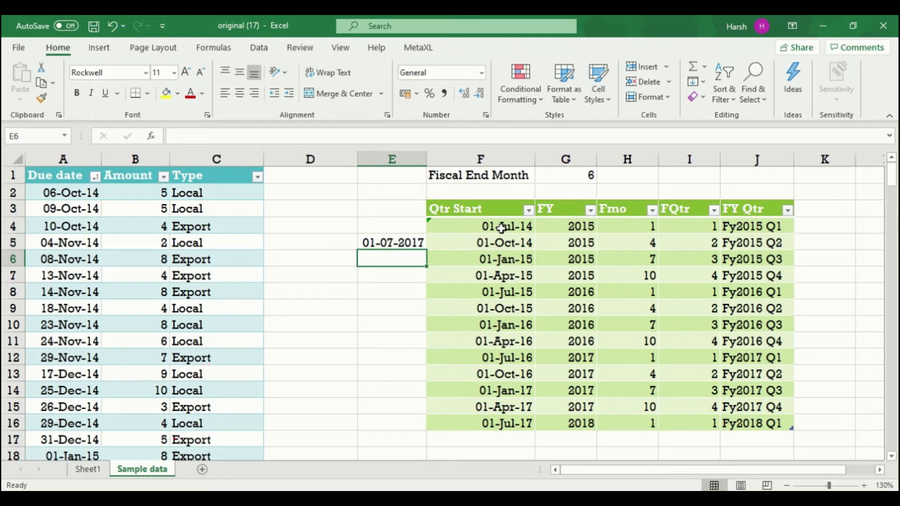
- Clear the test EDATE formula from cell E5
click(366, 243)
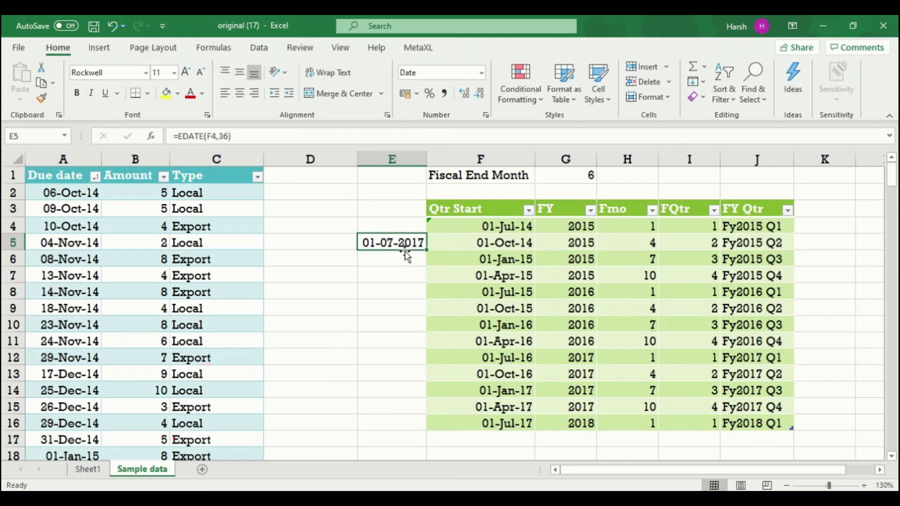
key(Delete)
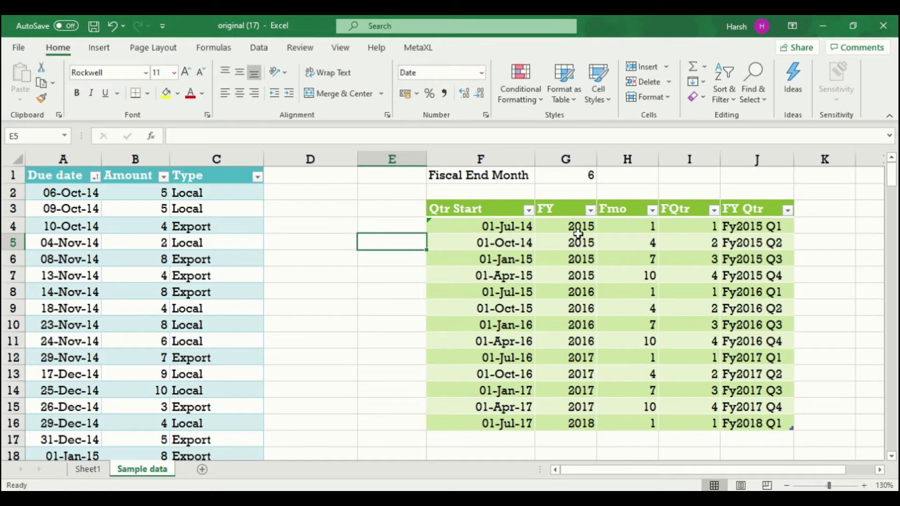
- Examine the first date and the EDATE formula in the Qtr Start column and the IF formula in FY cell G4
click(488, 230)
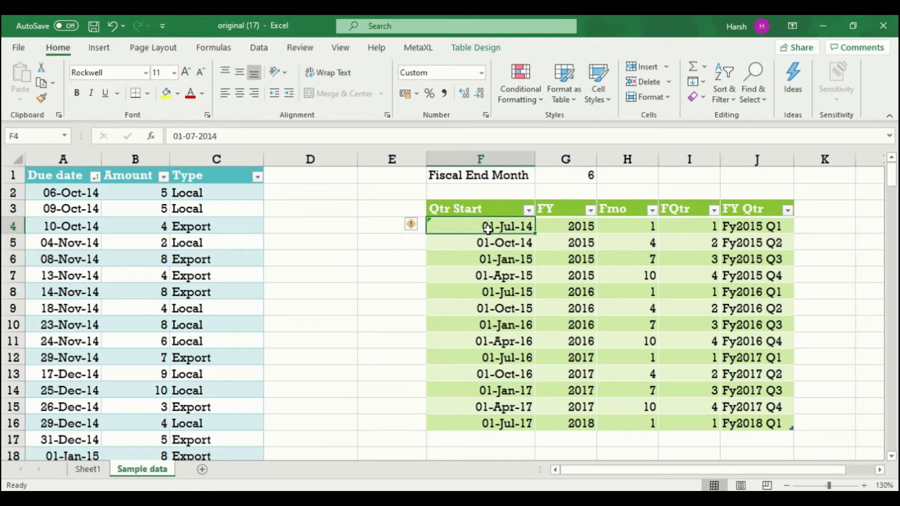
click(507, 279)
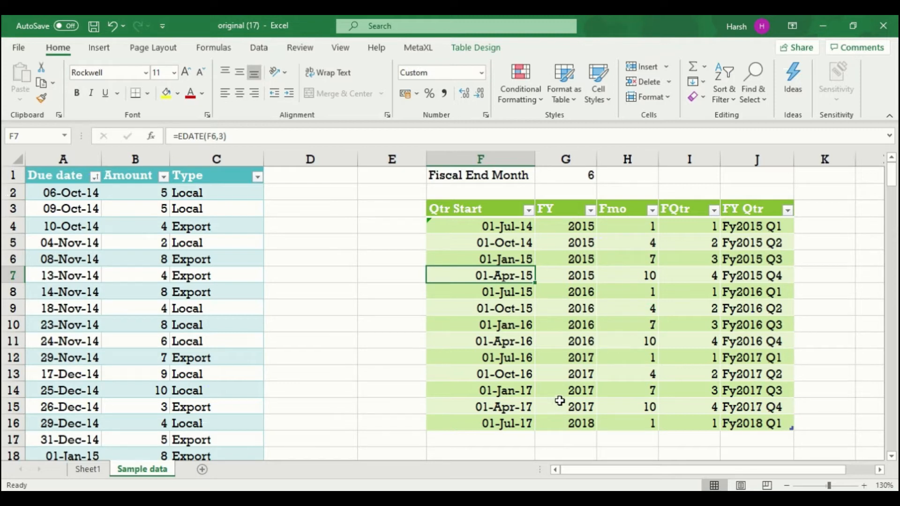
click(570, 227)
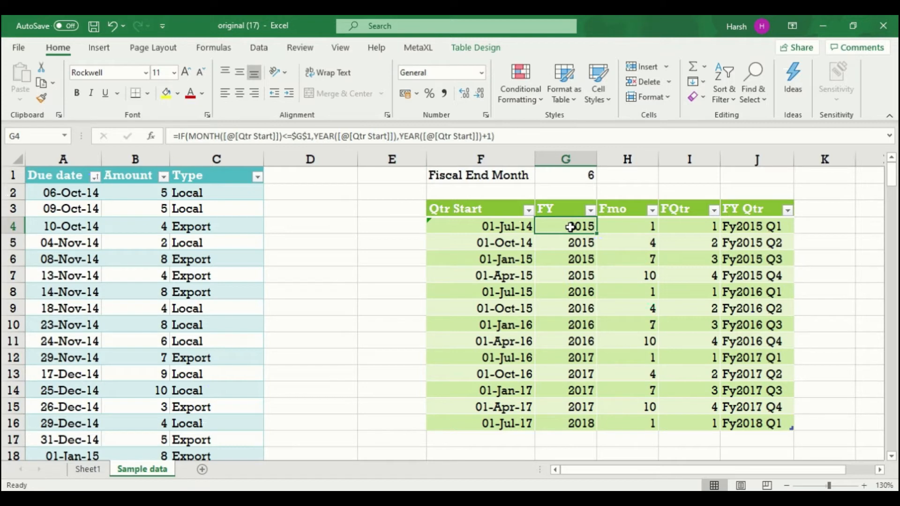
double_click(571, 227)
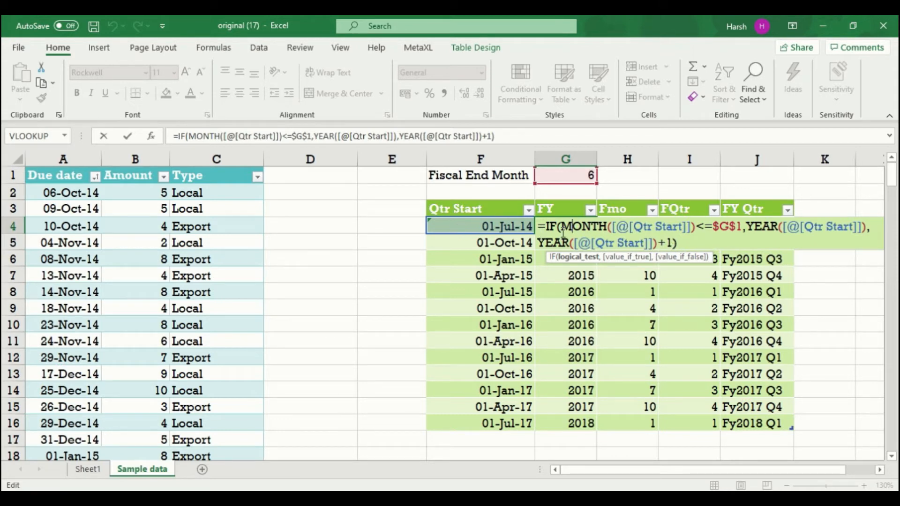
click(469, 273)
- Open Evaluate Formula for the fiscal year formula in cell G4 and move the dialog clear of the FY column
click(586, 226)
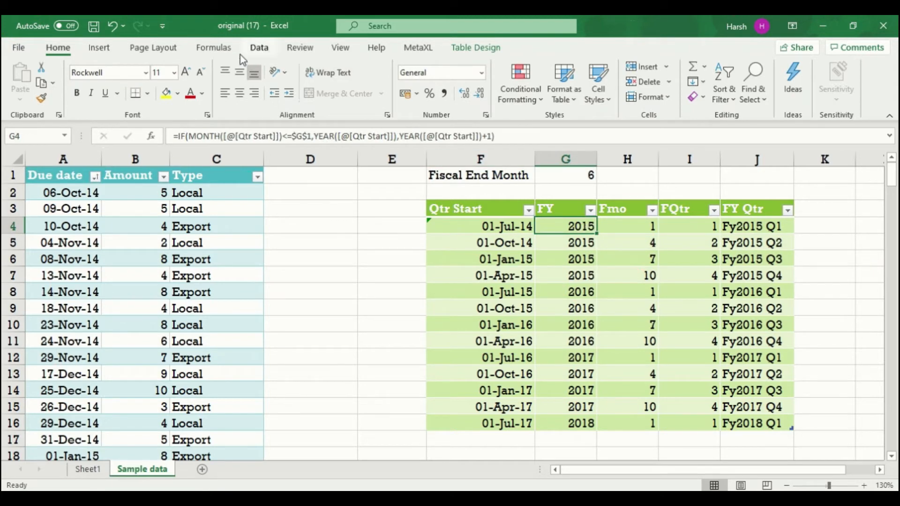
click(216, 47)
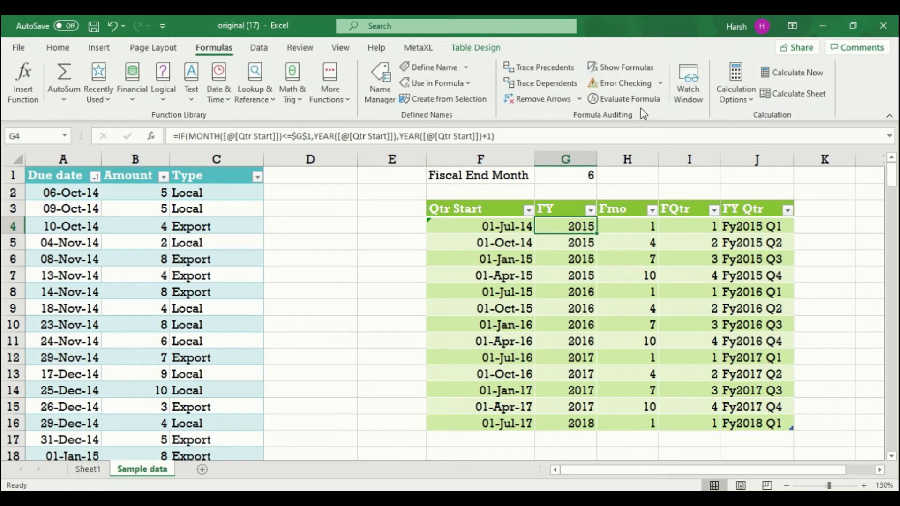
click(622, 100)
drag(270, 158, 574, 134)
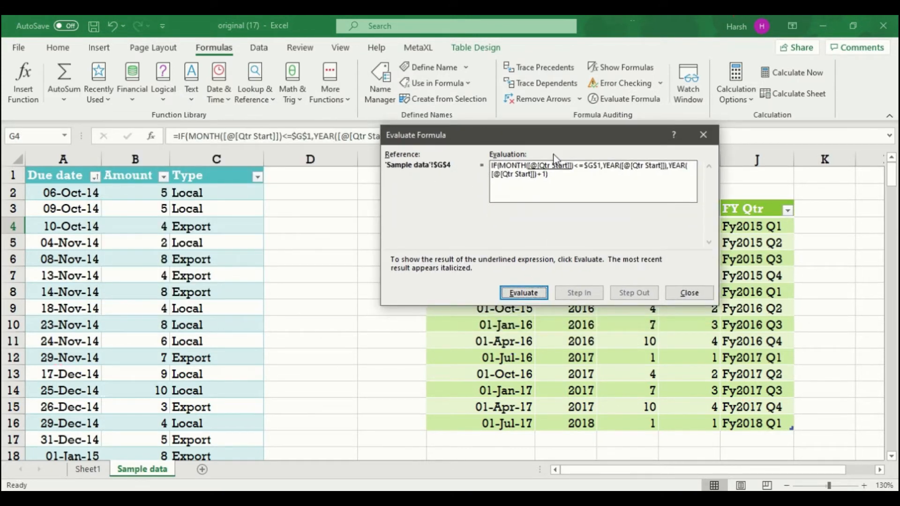
drag(560, 140, 526, 143)
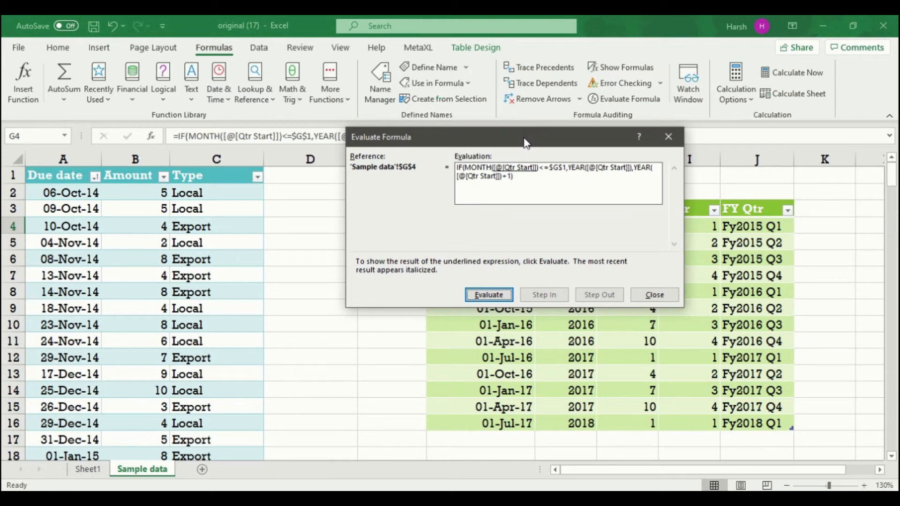
drag(525, 142, 306, 153)
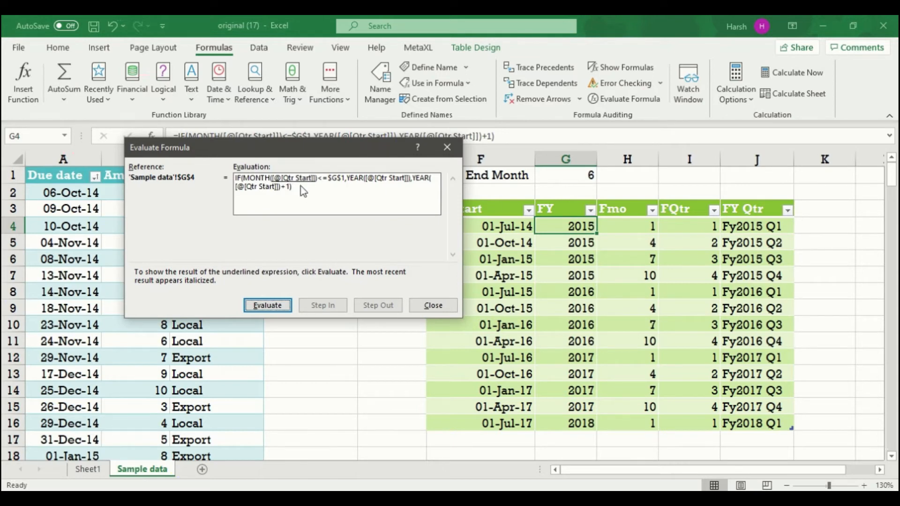
- Evaluate the fiscal year formula in cell G4 part by part through to its final result and close the evaluation
click(274, 308)
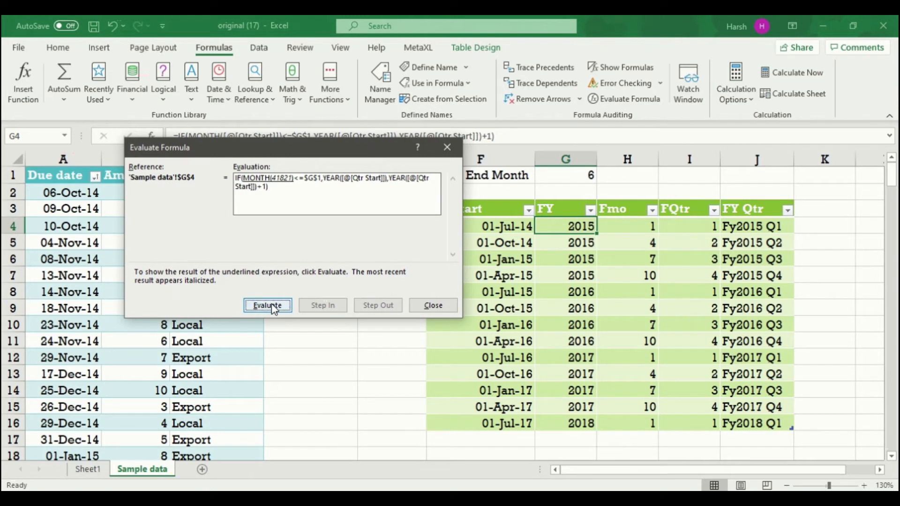
click(274, 308)
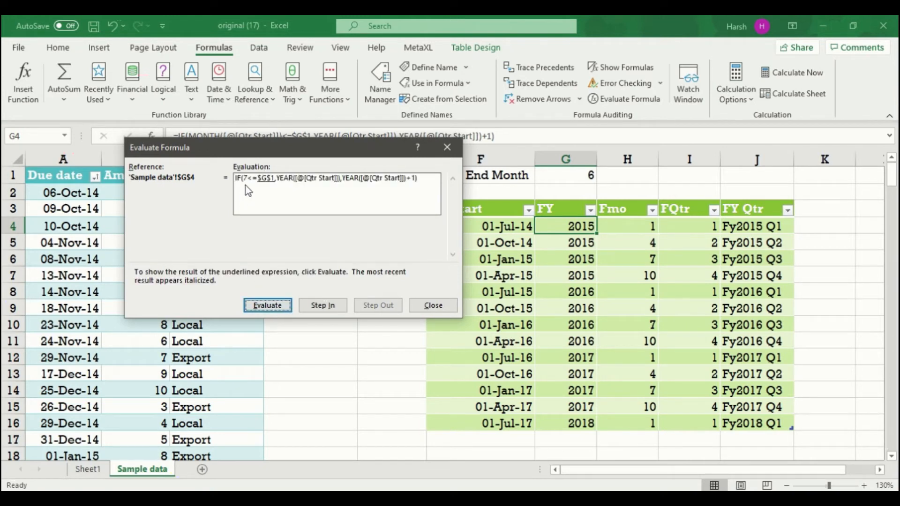
click(268, 307)
click(272, 307)
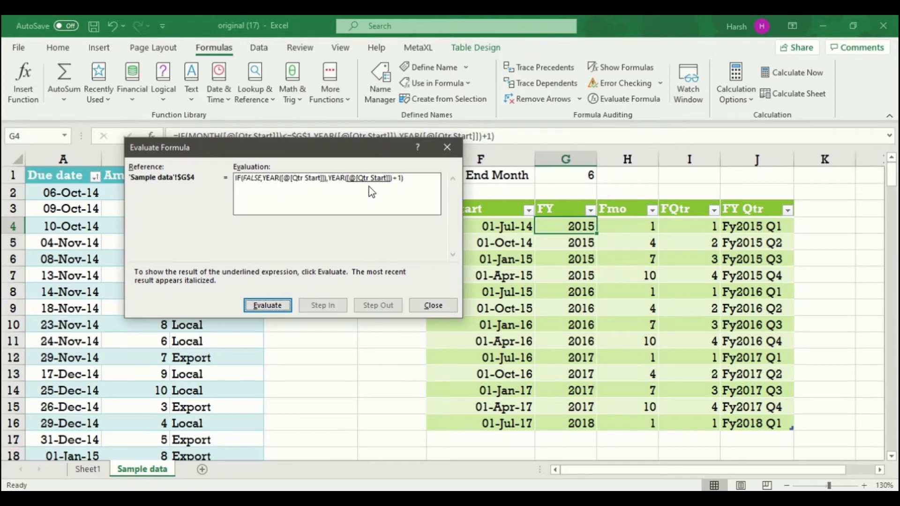
click(271, 311)
click(271, 308)
click(272, 308)
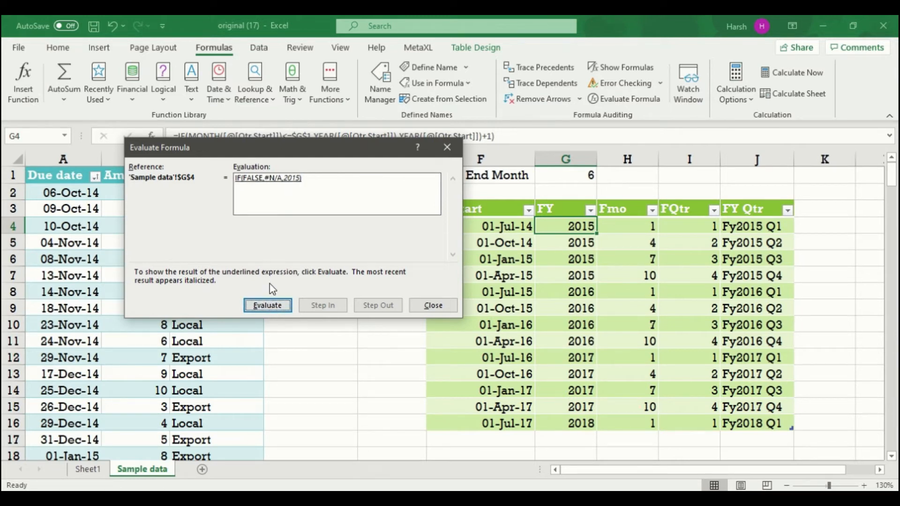
click(277, 306)
click(448, 147)
- Examine the MOD formula for the fiscal month in cell H4 of the Fmo column
click(635, 229)
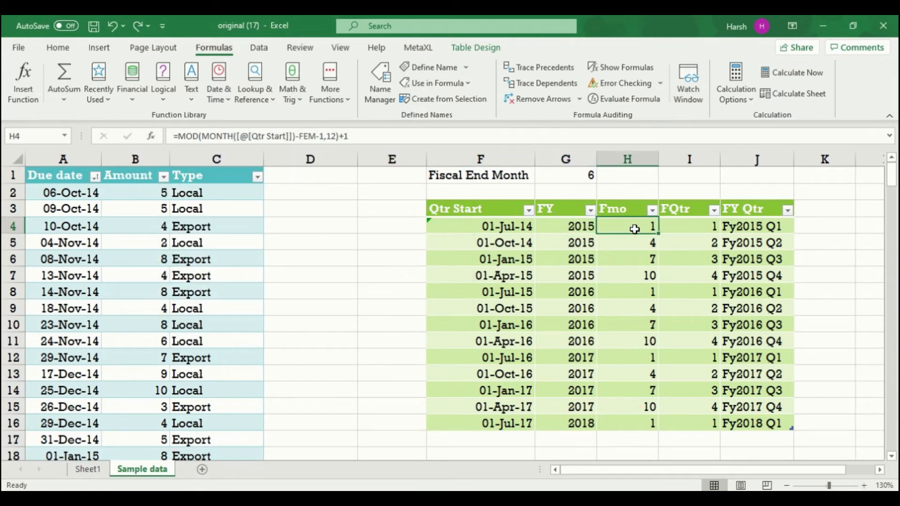
double_click(635, 229)
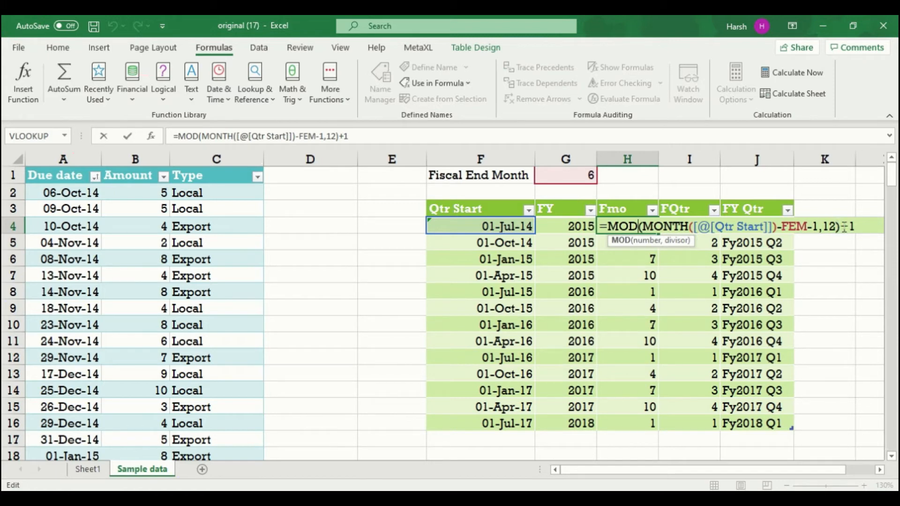
click(654, 263)
- Evaluate the MOD formula in cell H4 part by part to its final result and close the evaluation
click(646, 227)
click(629, 99)
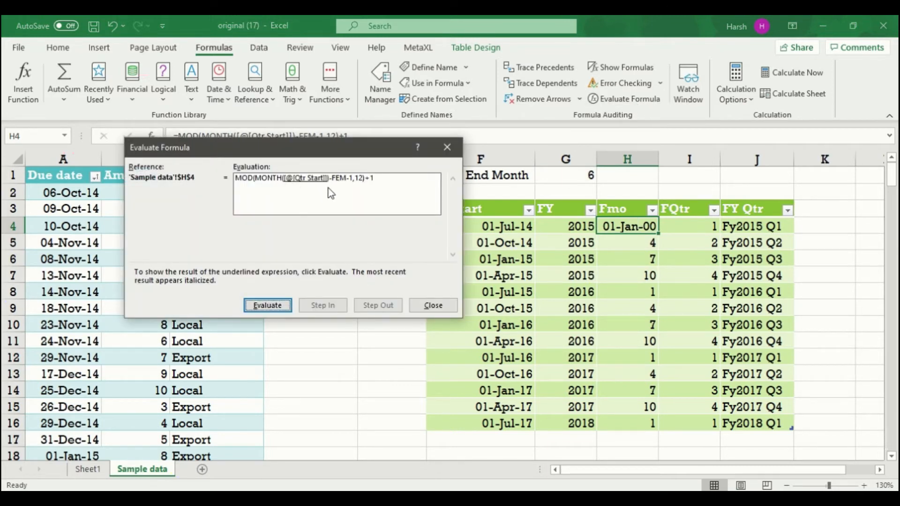
click(271, 306)
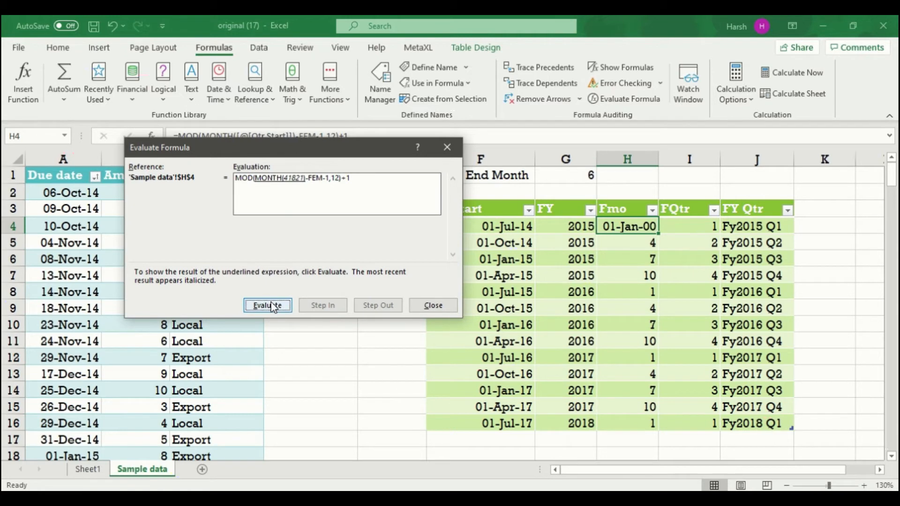
click(274, 307)
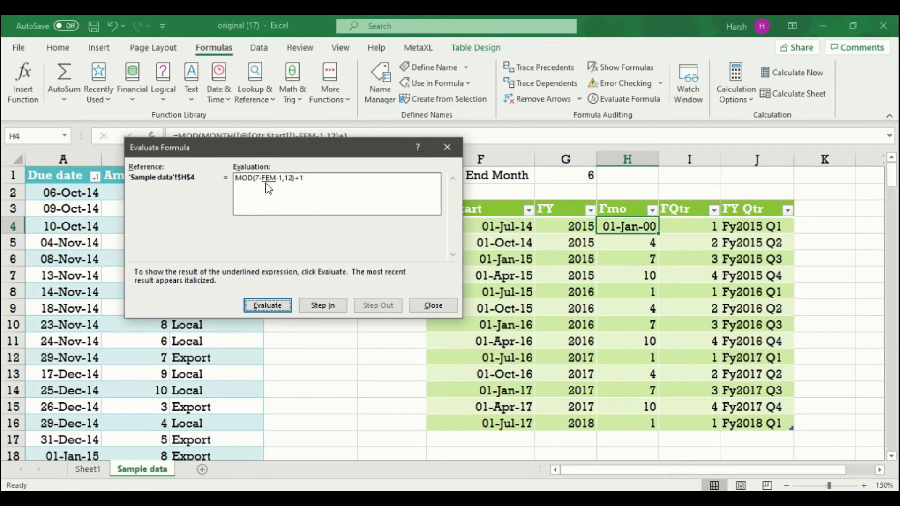
click(276, 310)
click(275, 309)
click(268, 309)
click(268, 308)
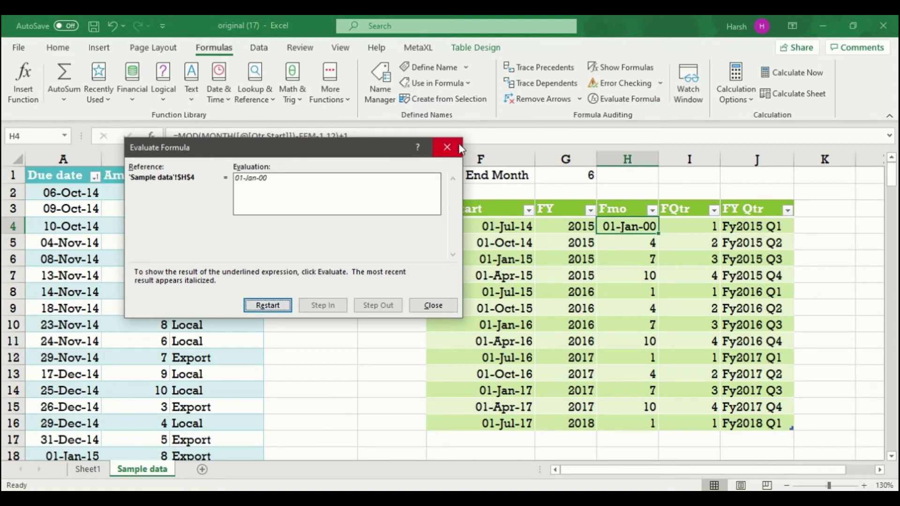
click(447, 147)
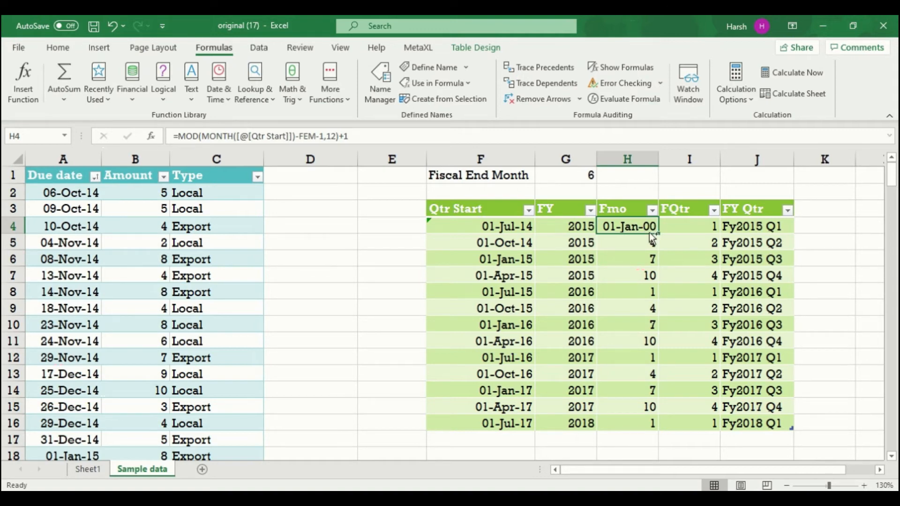
- Apply the General number format to cell H4 in the Fmo column
key(ctrl+1)
click(146, 131)
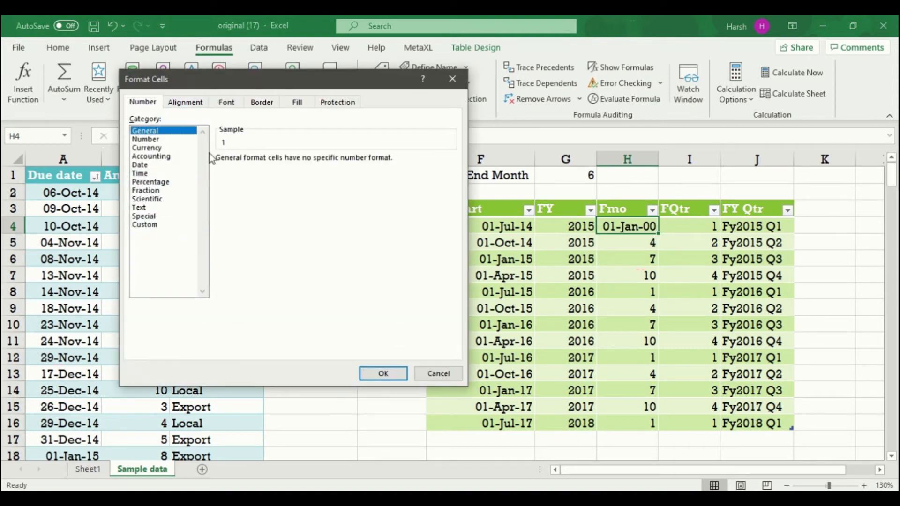
click(383, 373)
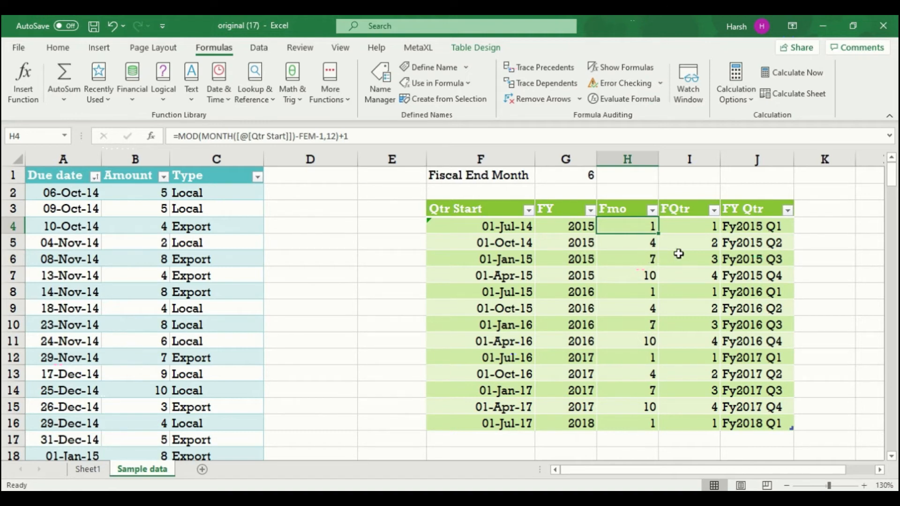
- Examine the INT formula that derives the fiscal quarter in cell I4 of the FQtr column
click(698, 230)
double_click(696, 228)
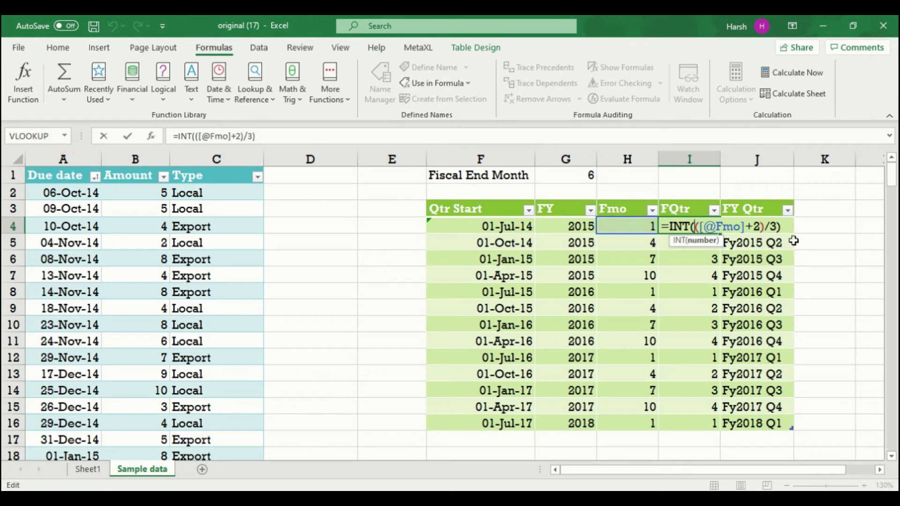
key(ctrl+Return)
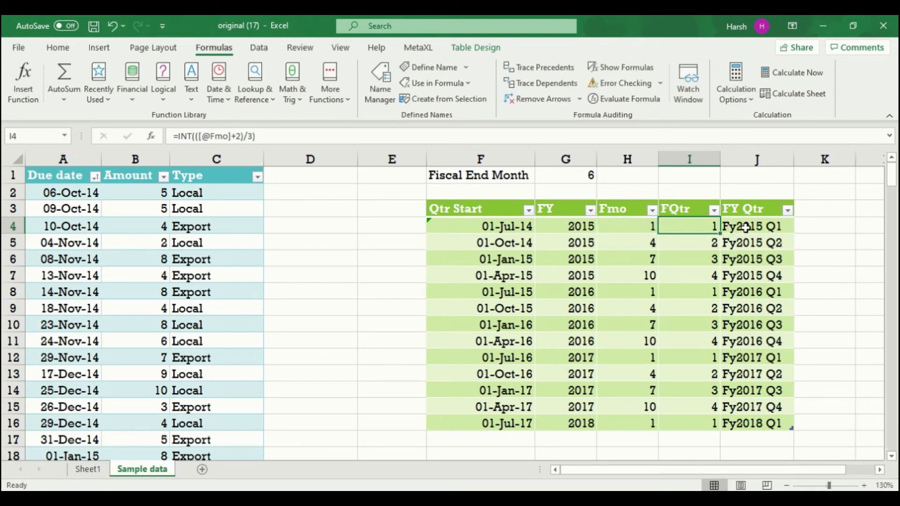
- Examine the formula joining fiscal year and quarter in FY Qtr cell J4, leaving the formula unedited
click(764, 228)
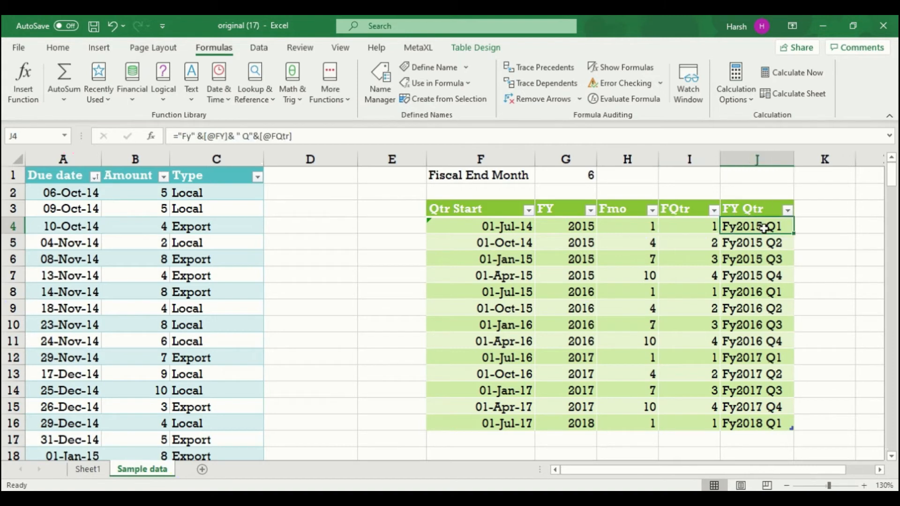
double_click(766, 228)
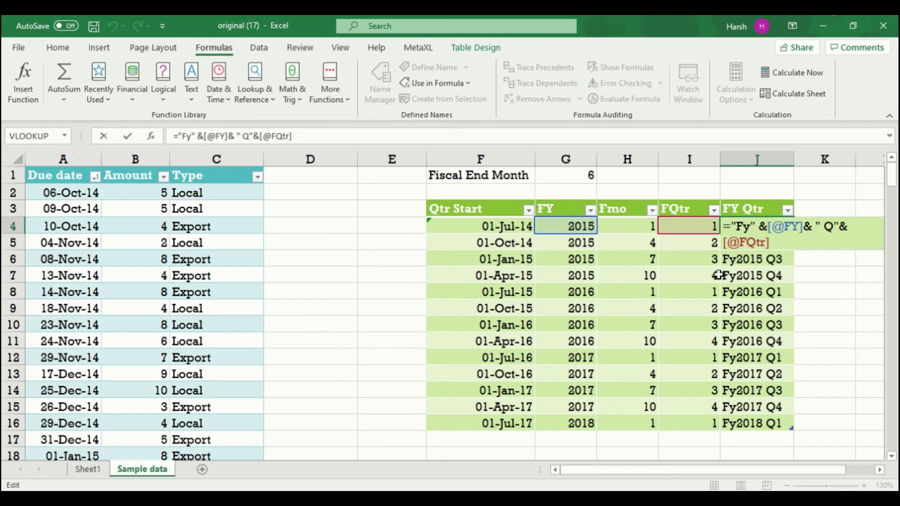
click(655, 291)
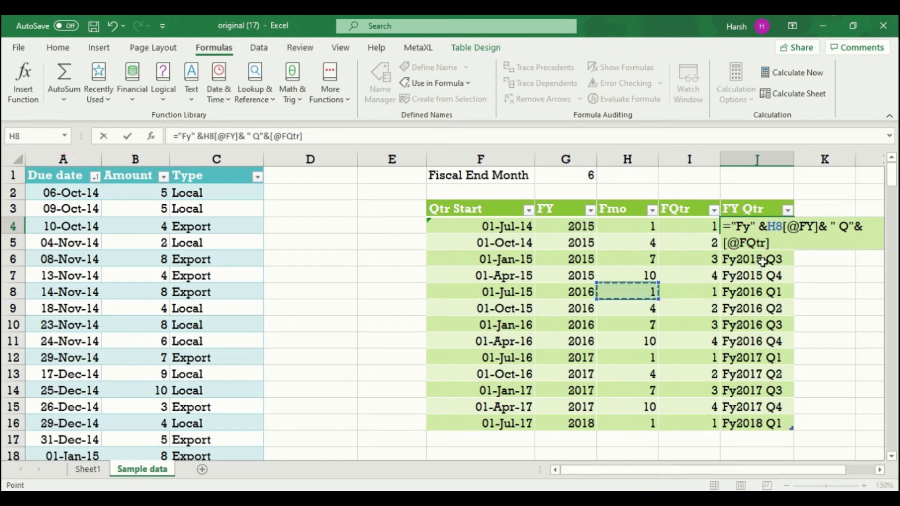
key(Escape)
- Review the FY, Fmo and FQtr formulas in row 4 once more without editing them
double_click(570, 225)
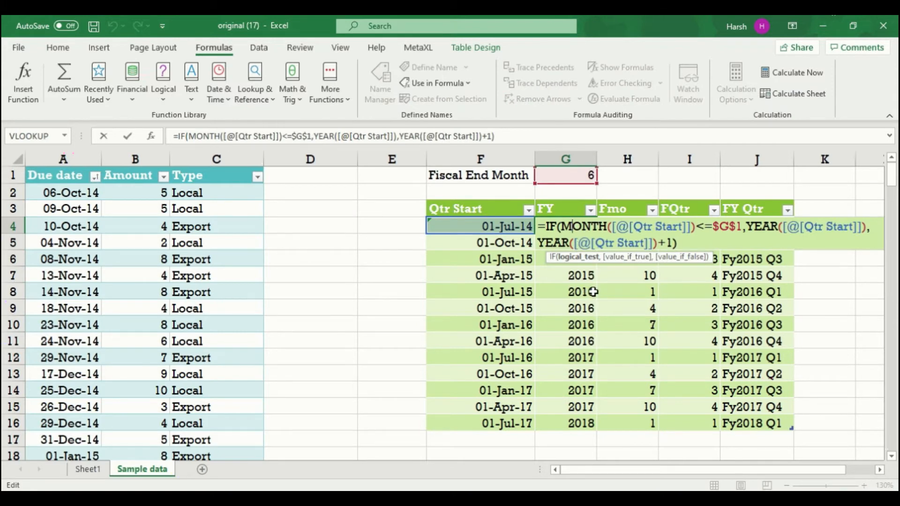
key(Escape)
double_click(628, 225)
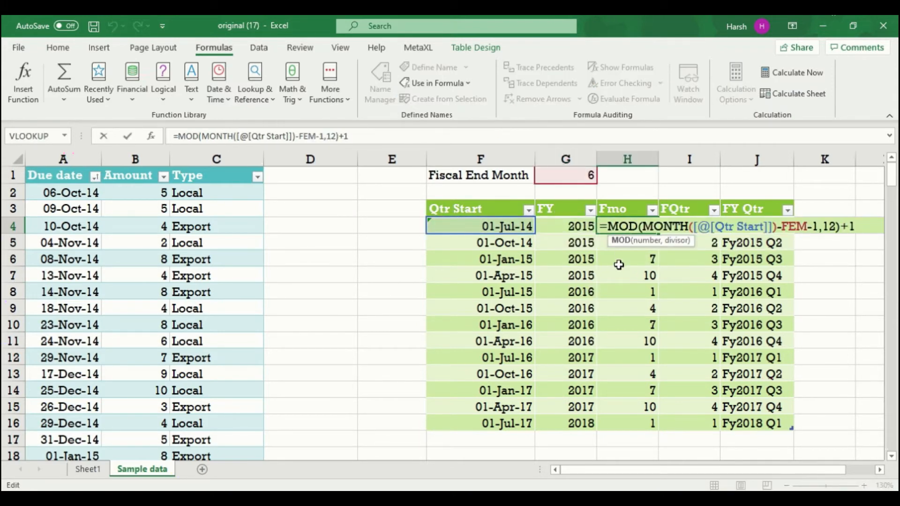
key(Escape)
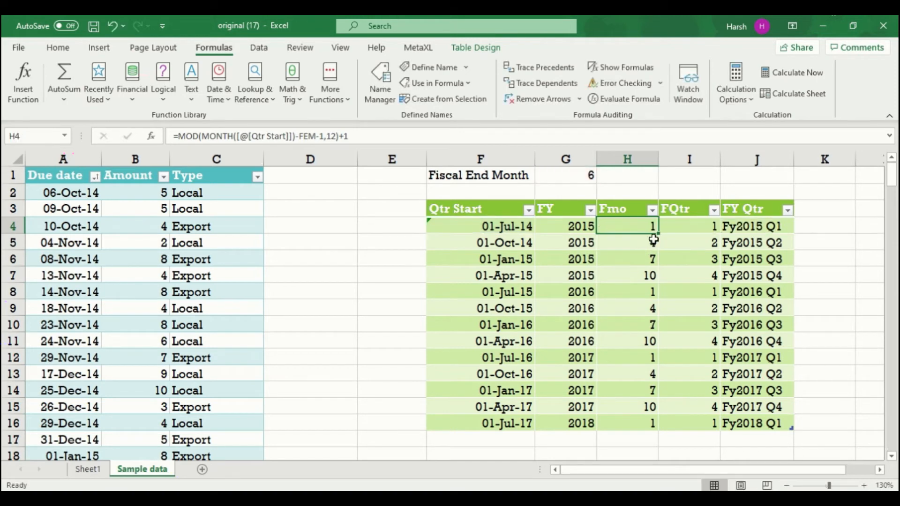
double_click(701, 226)
click(621, 265)
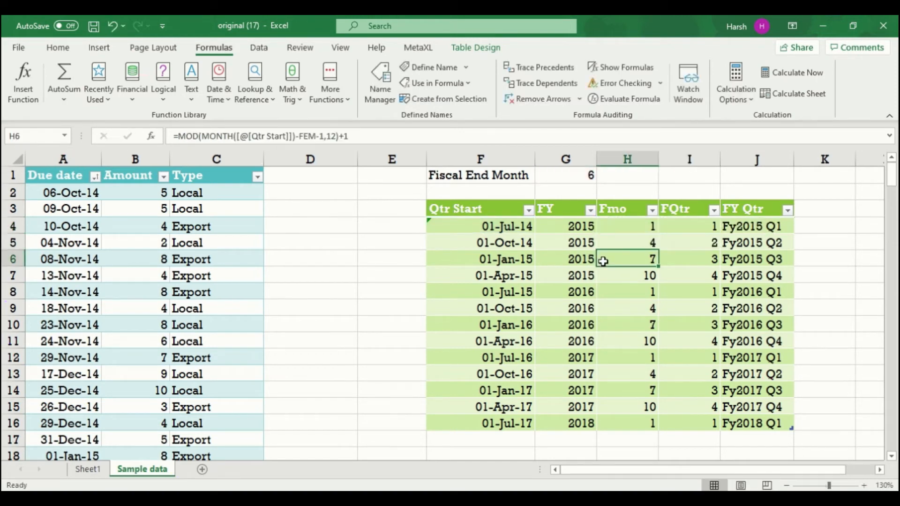
double_click(585, 229)
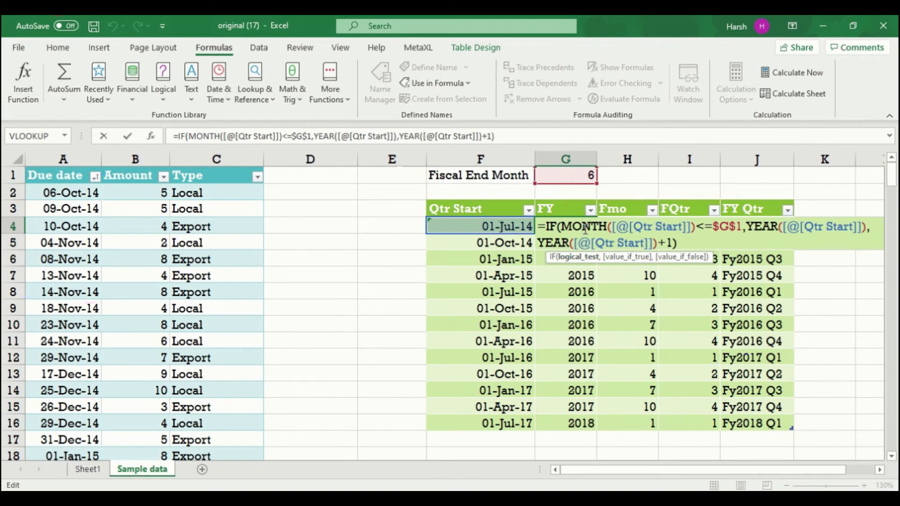
click(651, 341)
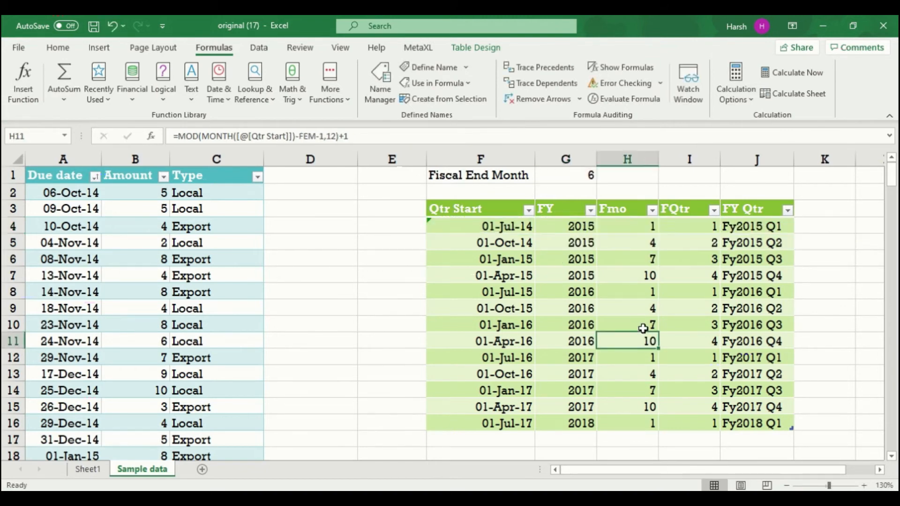
- Examine the Fmo, FQtr and FY Qtr formulas in row 4 of the fiscal quarters table
double_click(633, 226)
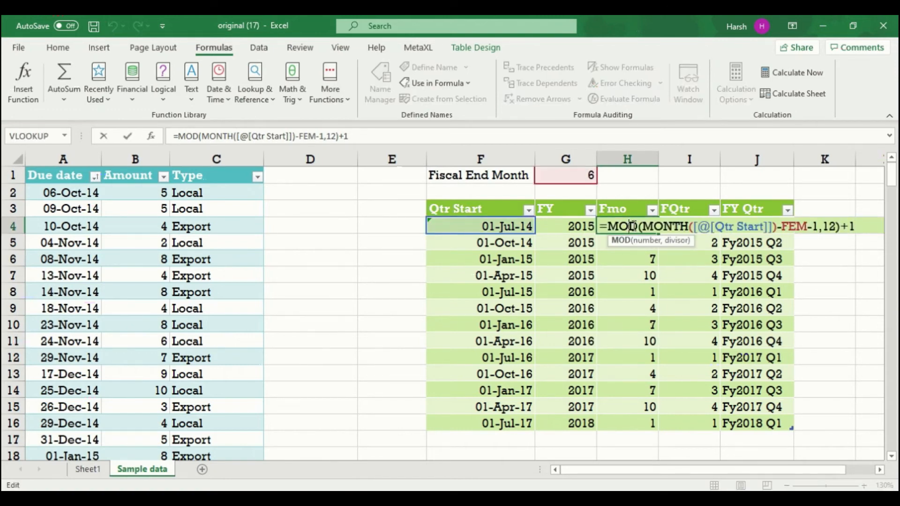
click(685, 258)
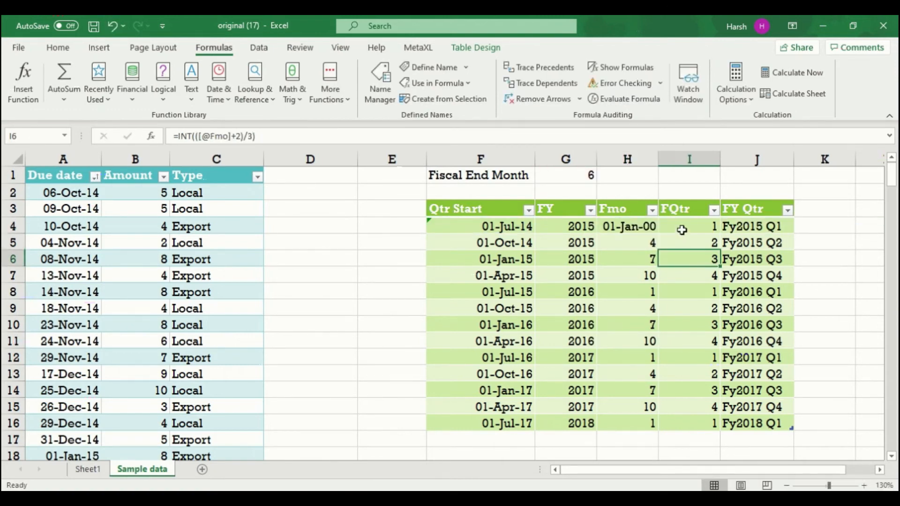
double_click(683, 227)
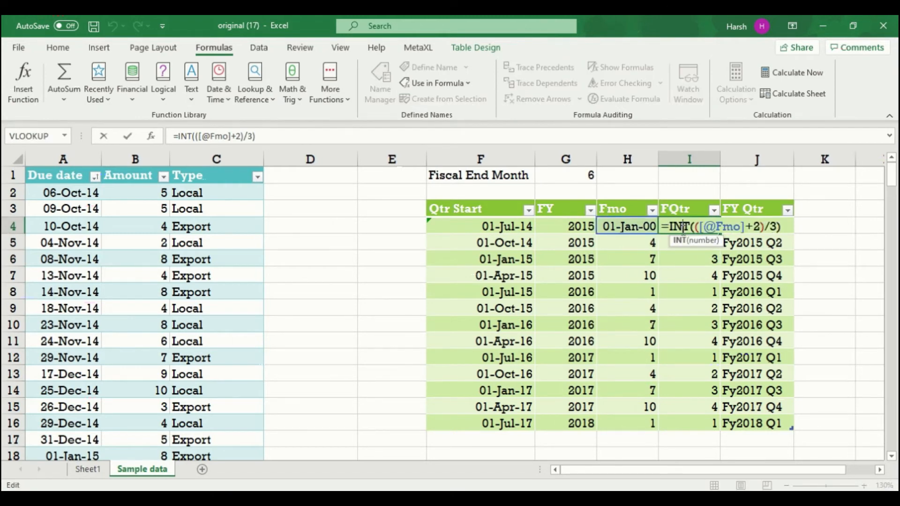
click(776, 287)
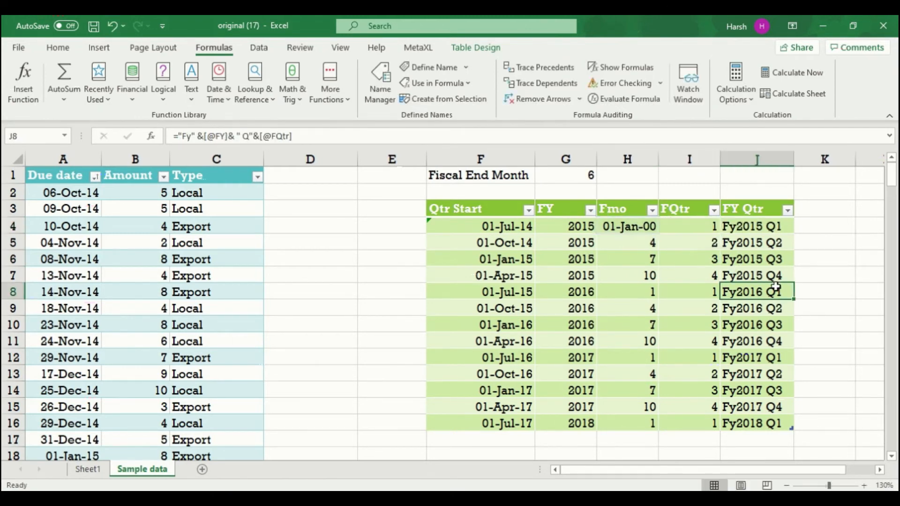
double_click(754, 230)
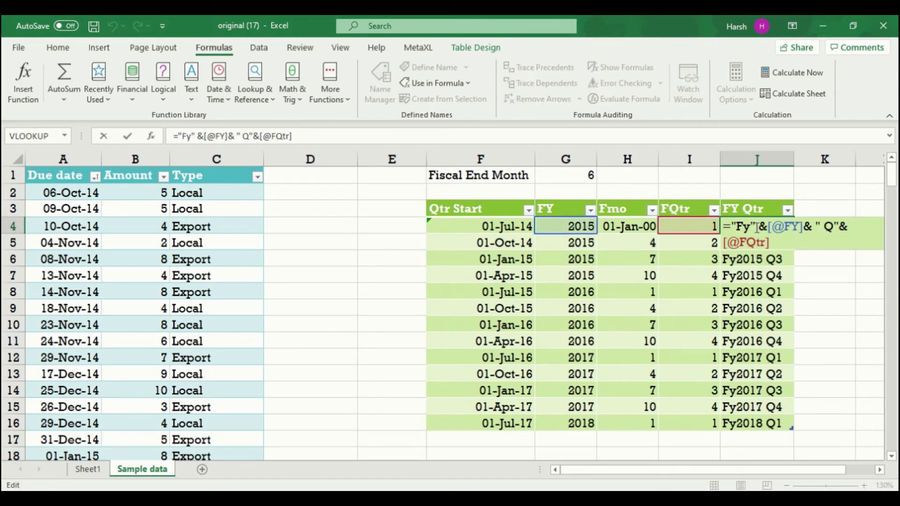
click(600, 310)
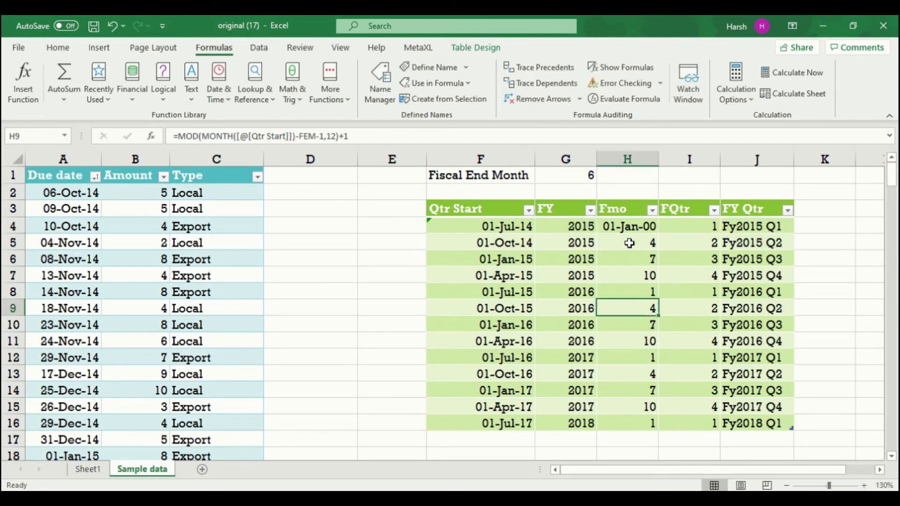
- Reset the number format of the first Fmo value, cell H4, to General
click(630, 230)
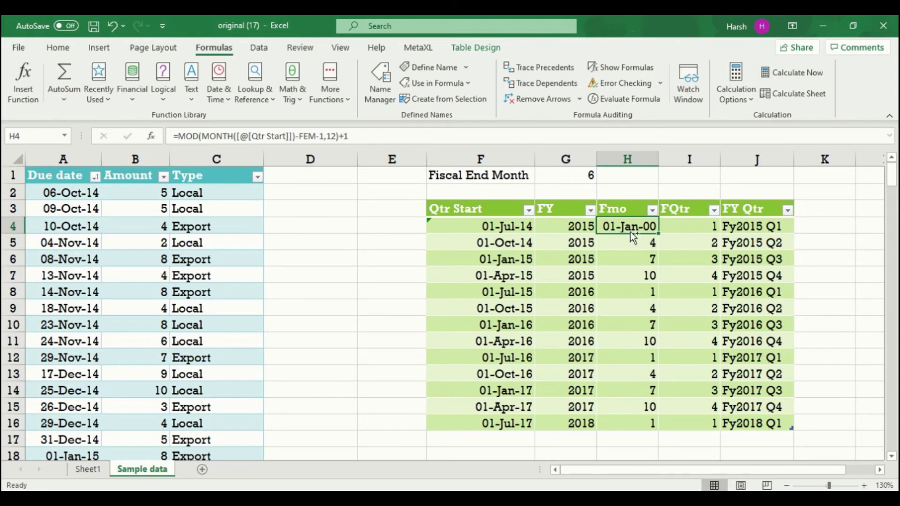
key(ctrl+1)
click(160, 132)
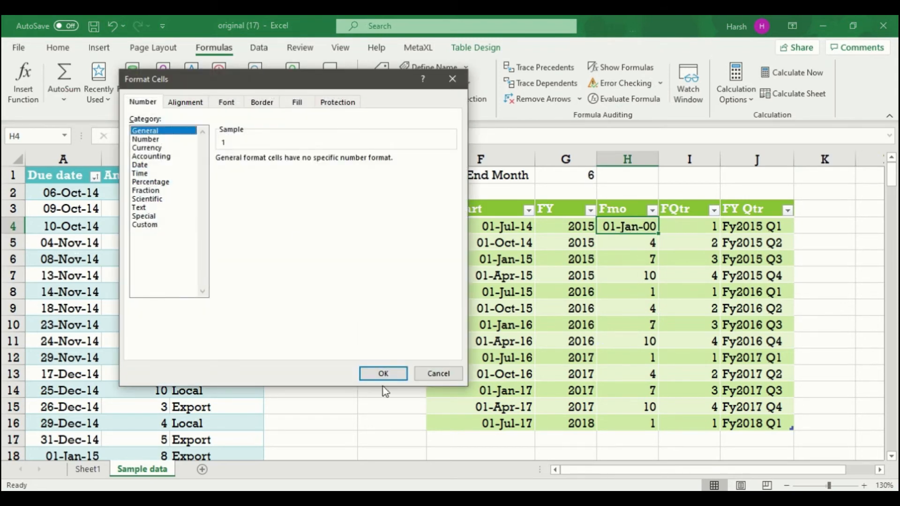
click(382, 373)
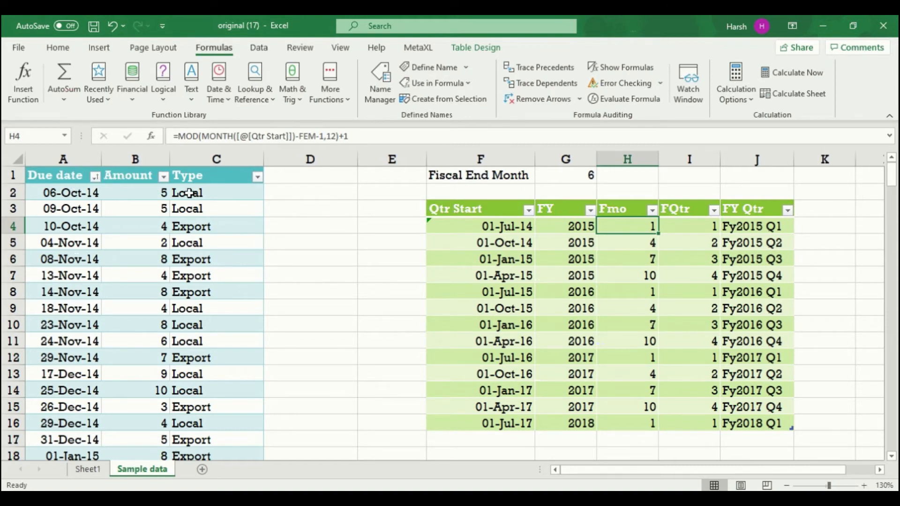
- Insert three blank columns between Due date and Amount in the sales table
click(135, 160)
right_click(133, 161)
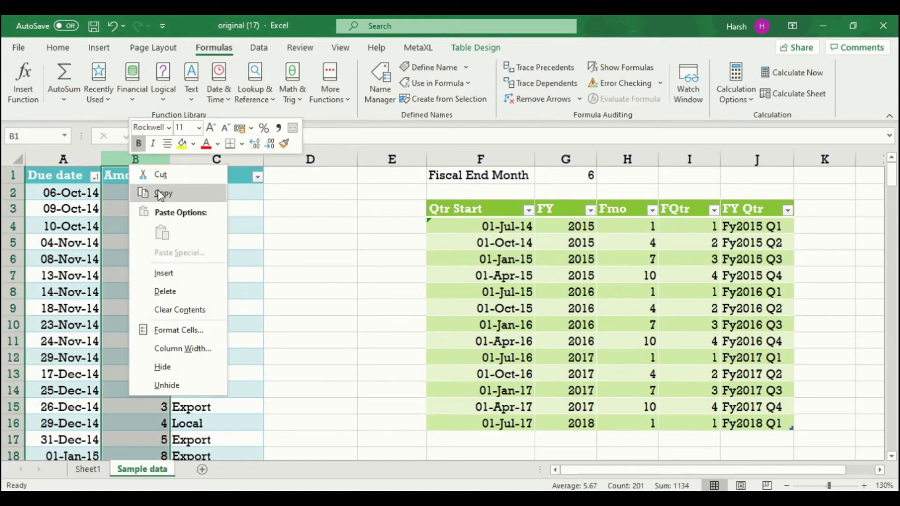
click(163, 273)
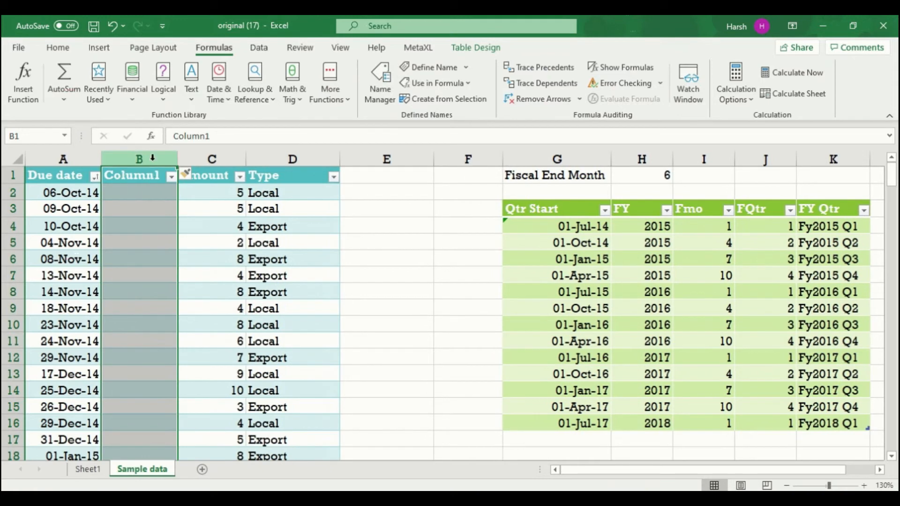
right_click(152, 159)
click(181, 274)
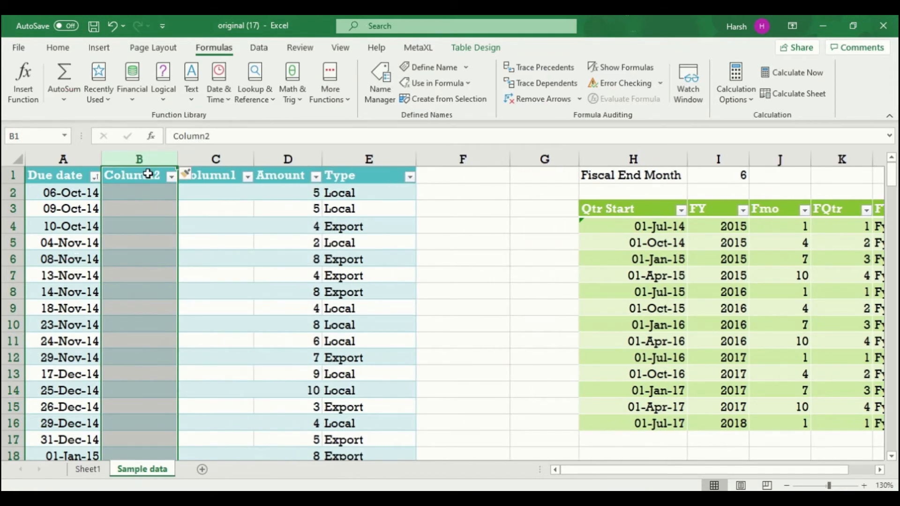
right_click(148, 158)
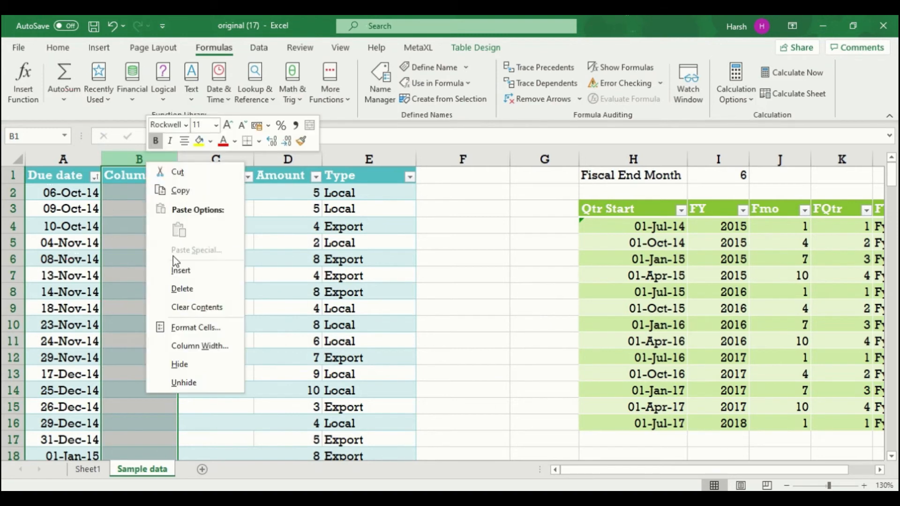
click(181, 270)
- Name the three new sales table columns Fy, Fmo and Fqtr in cells B1 to D1
double_click(146, 175)
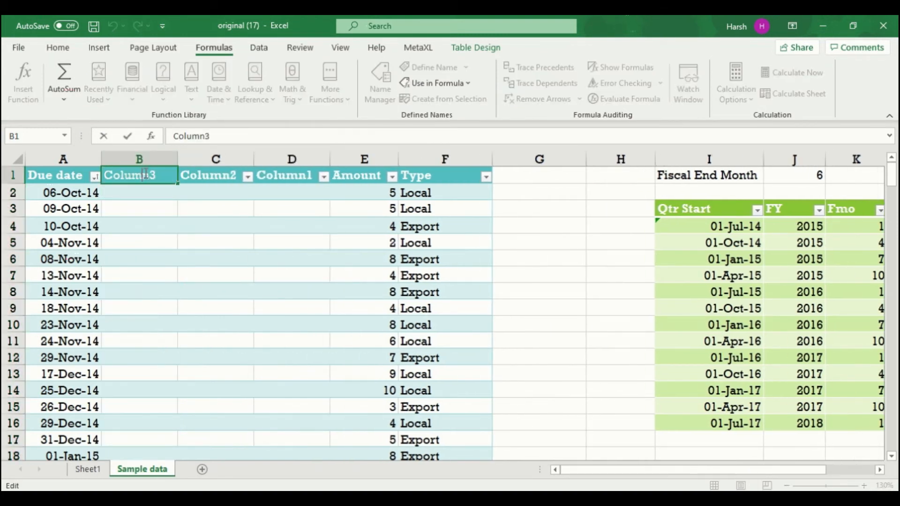
double_click(145, 174)
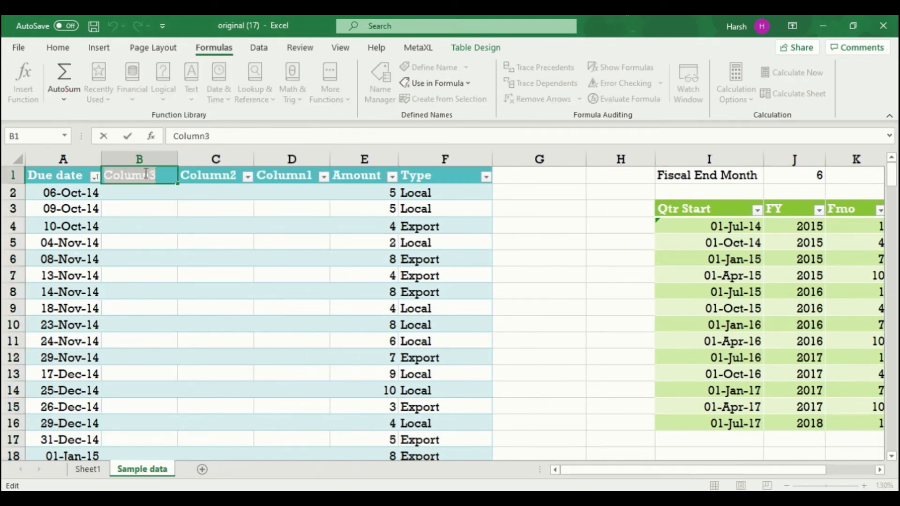
text(Fy)
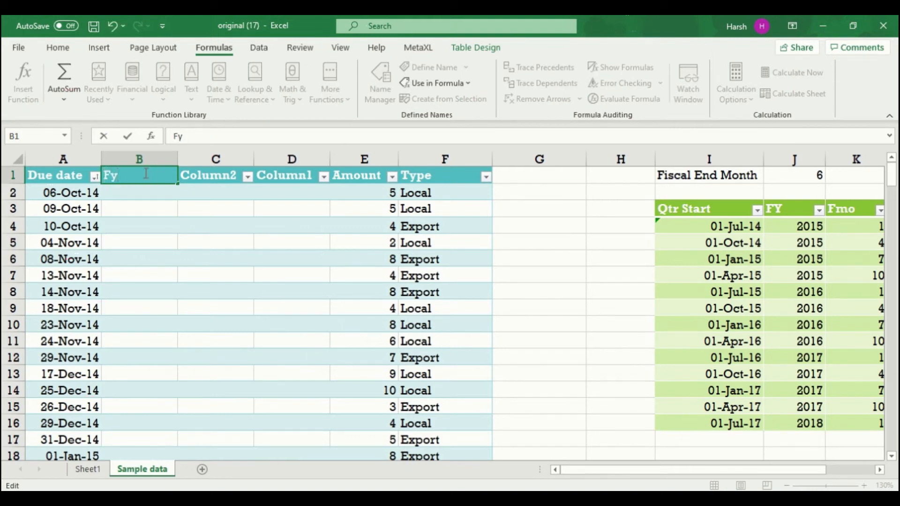
key(Tab)
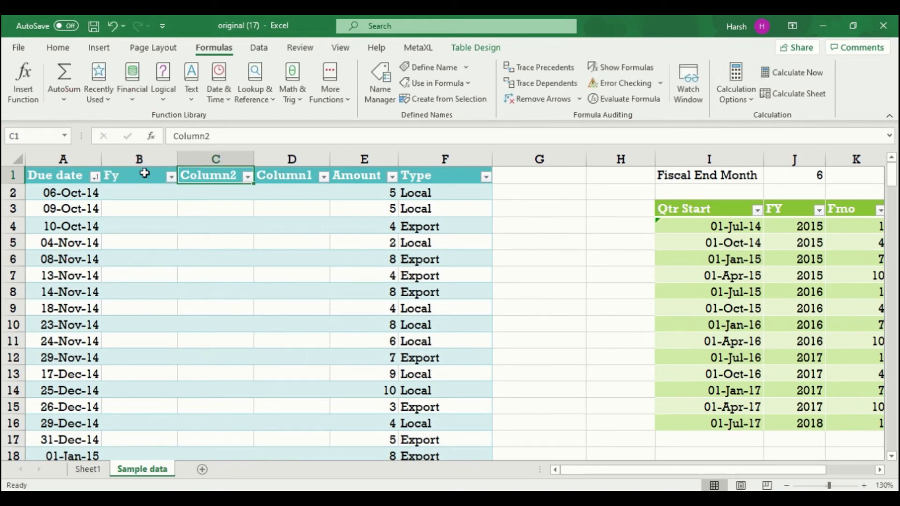
text(Fmo)
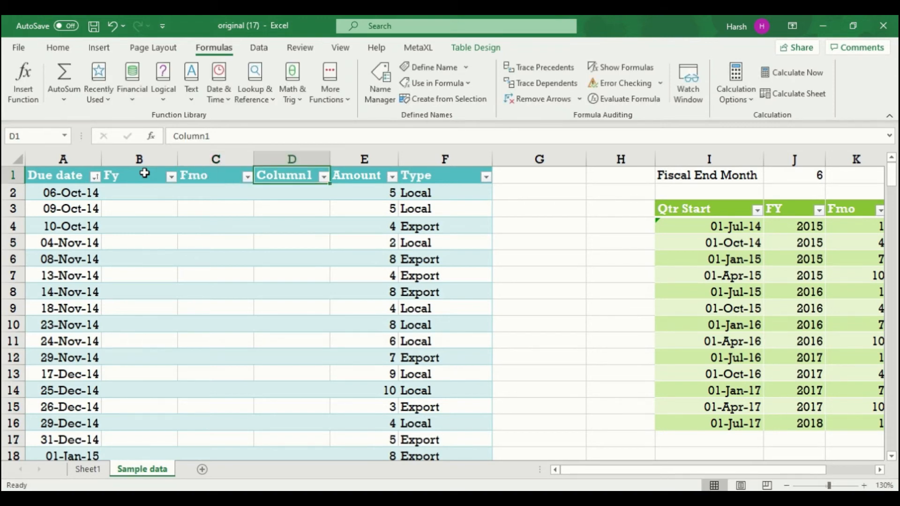
text(F)
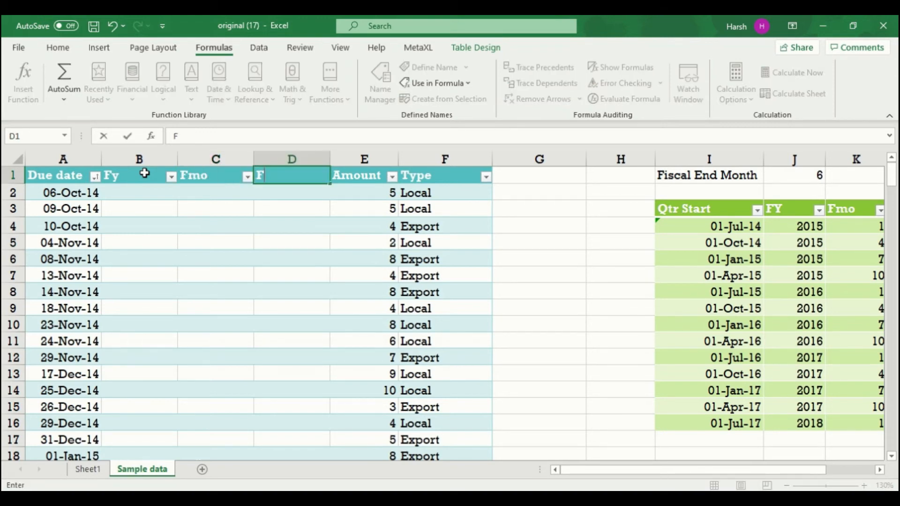
text(a)
key(BackSpace)
key(BackSpace)
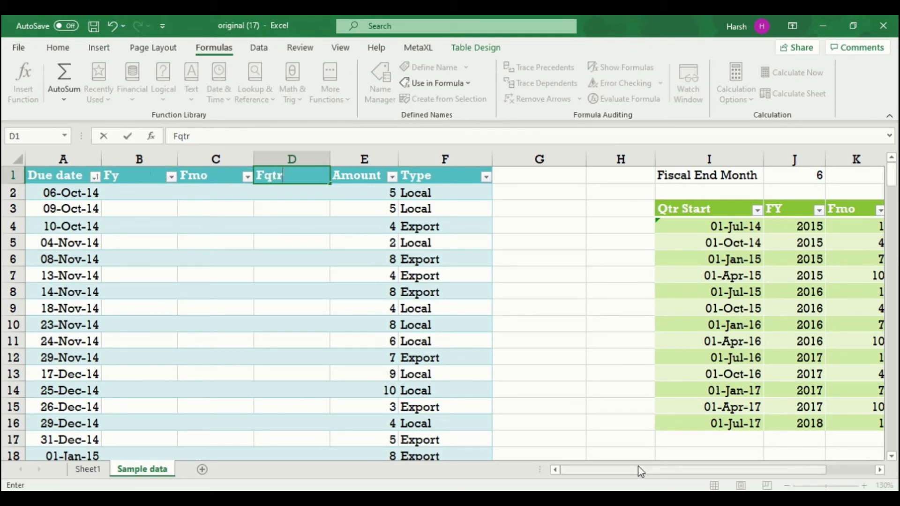
click(346, 344)
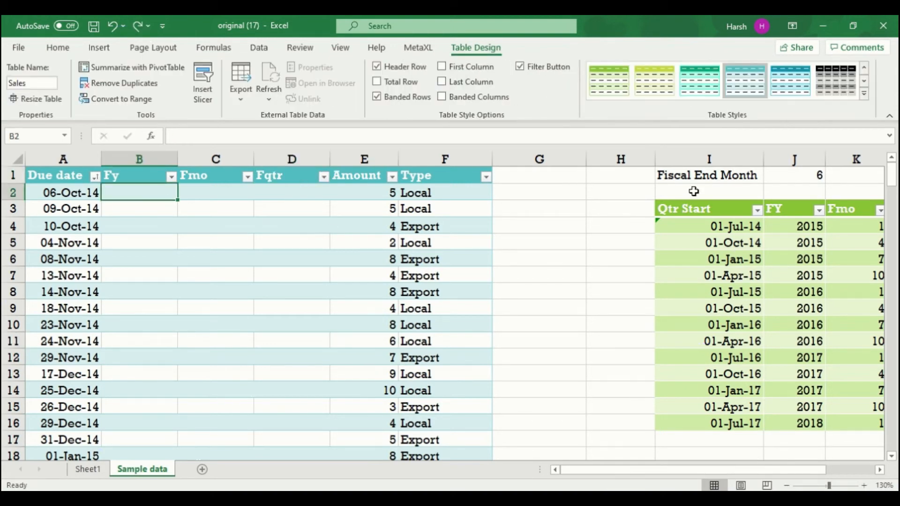
- Check the helper table's name and fill the Fy column from B2 with =VLOOKUP([@[Due date]],FiscalQuarters,2,1)
click(715, 210)
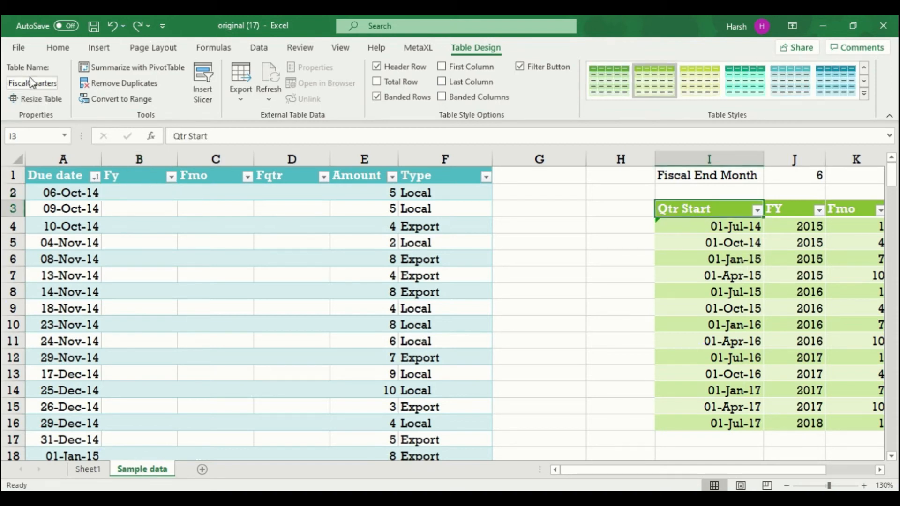
click(135, 192)
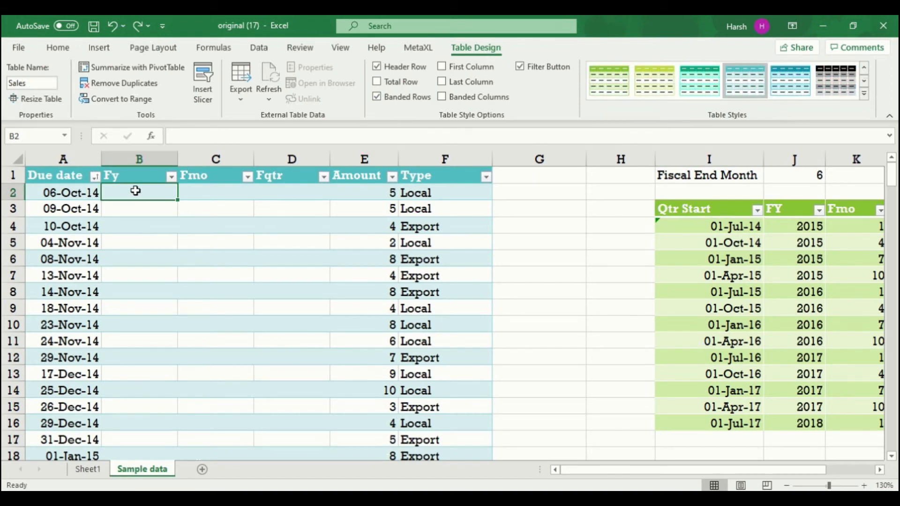
text(=v)
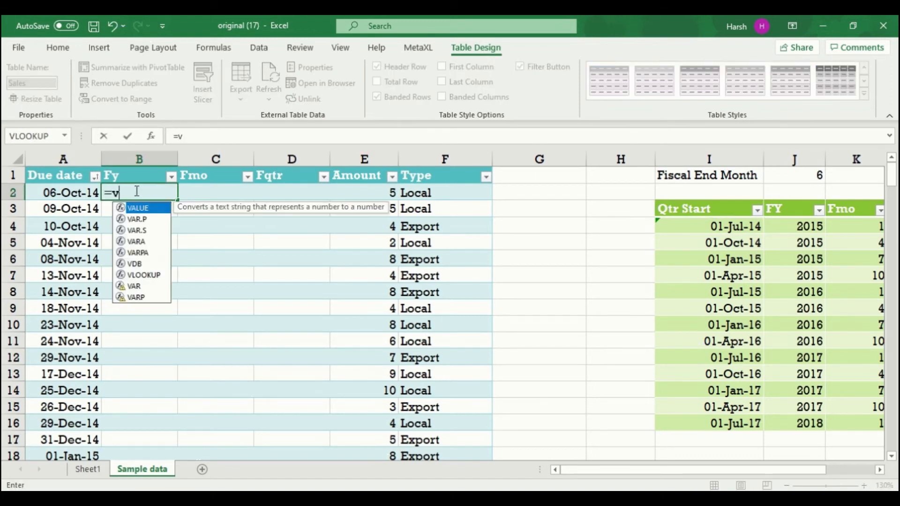
text(lookup)
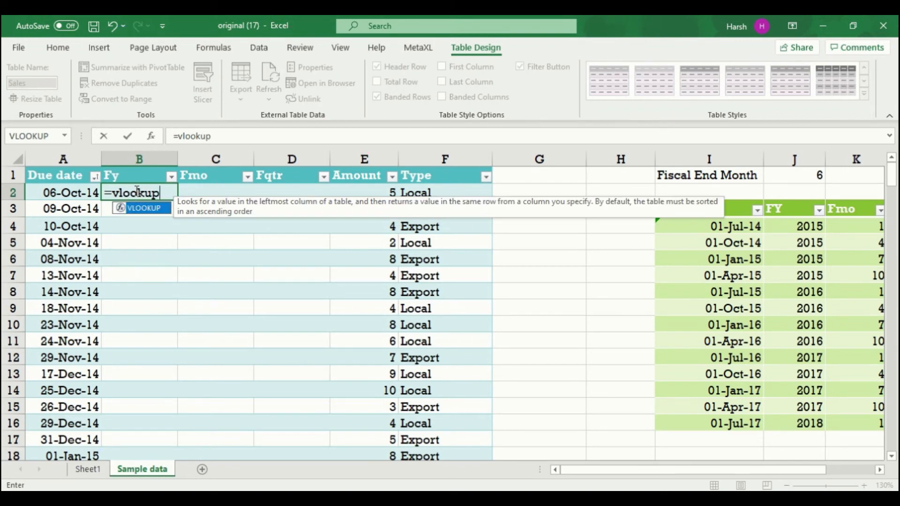
text(()
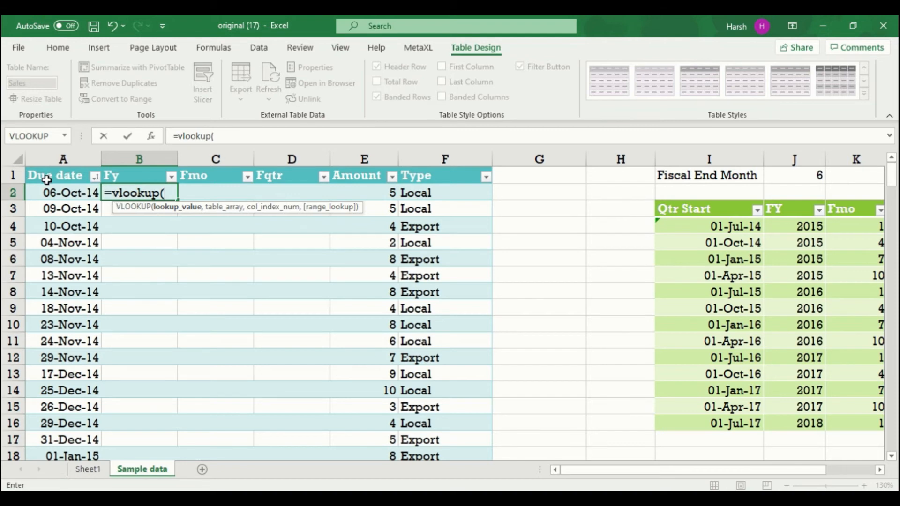
click(65, 192)
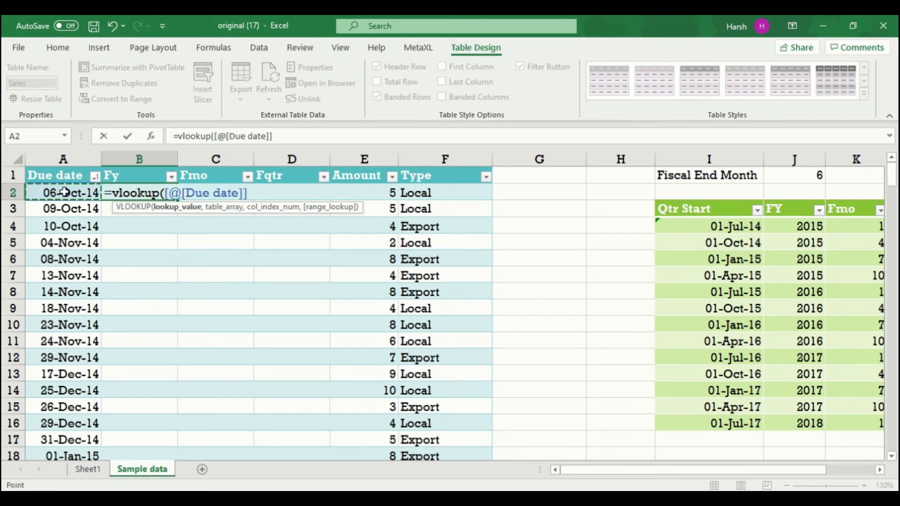
text(,)
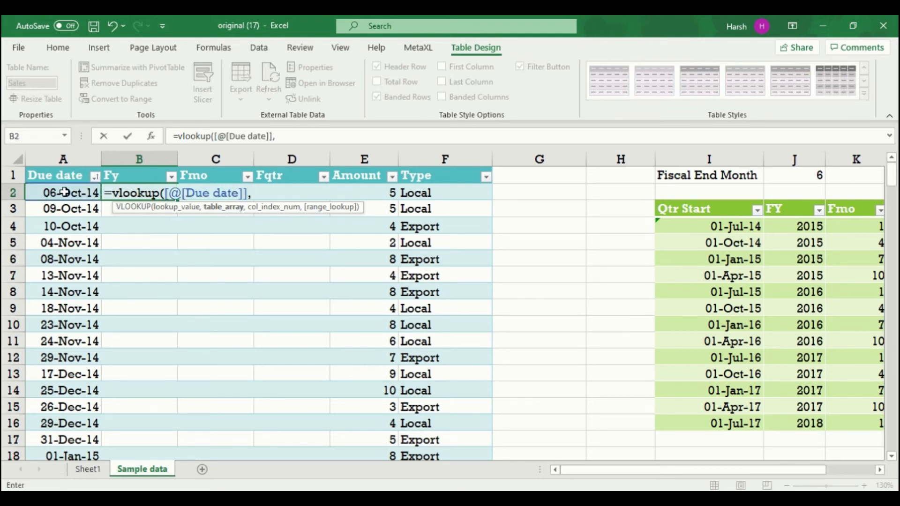
text(fi)
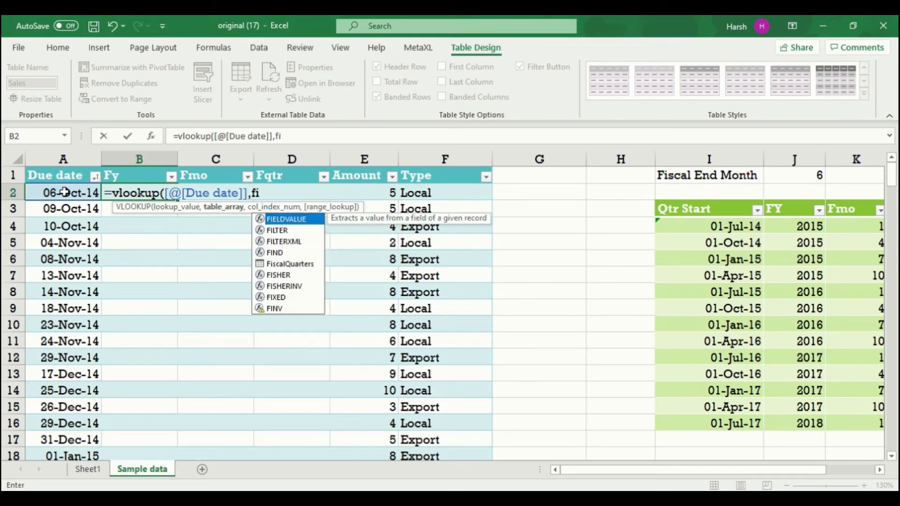
click(277, 264)
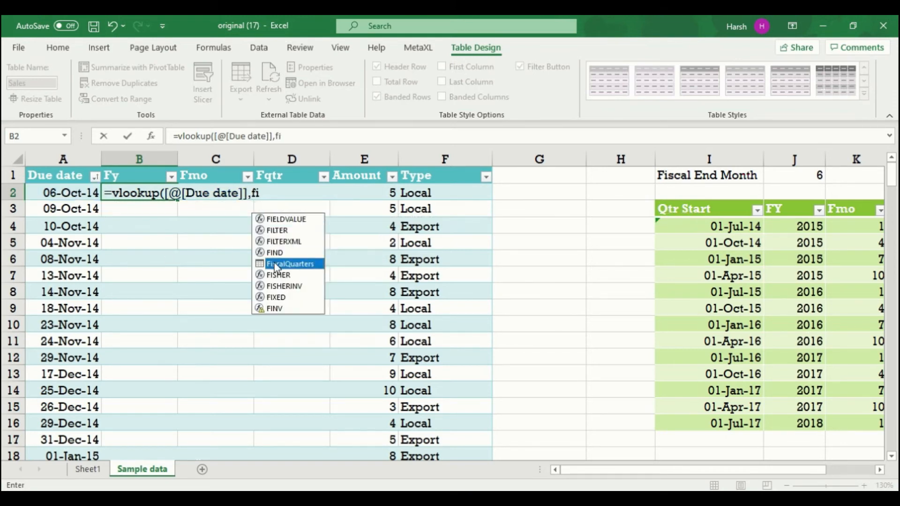
double_click(276, 265)
text(,)
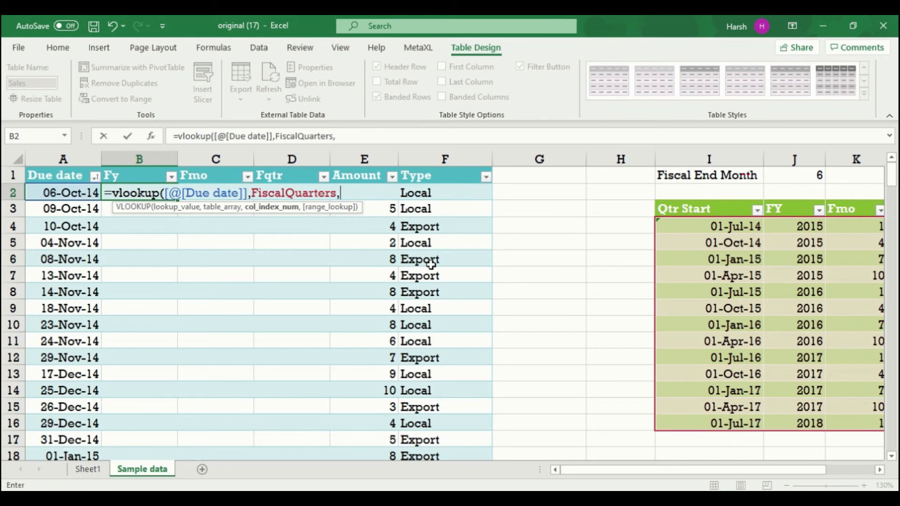
text(2,)
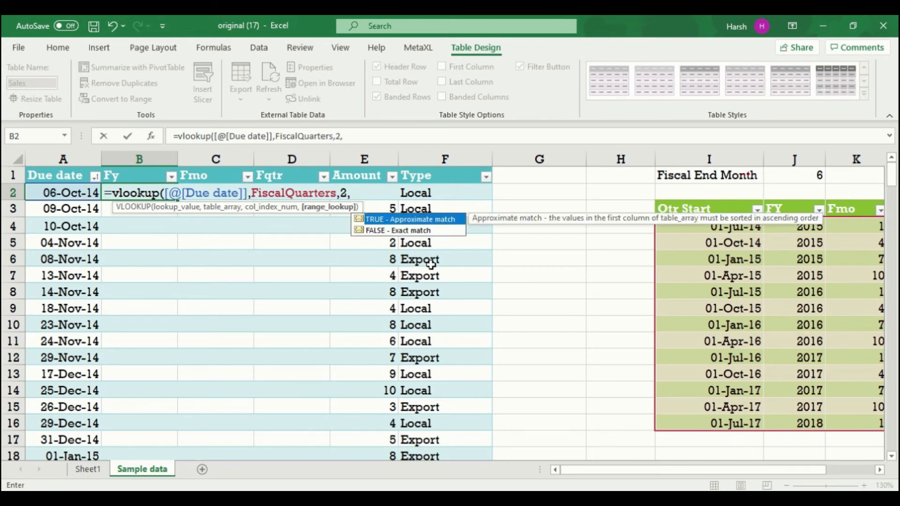
text(1))
key(Return)
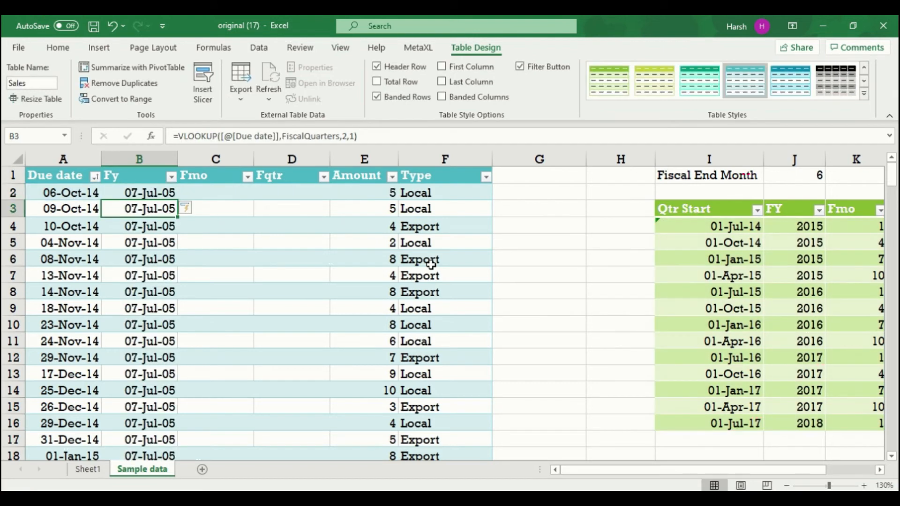
- Set the number format of the sales table's whole Fy column to General
click(138, 195)
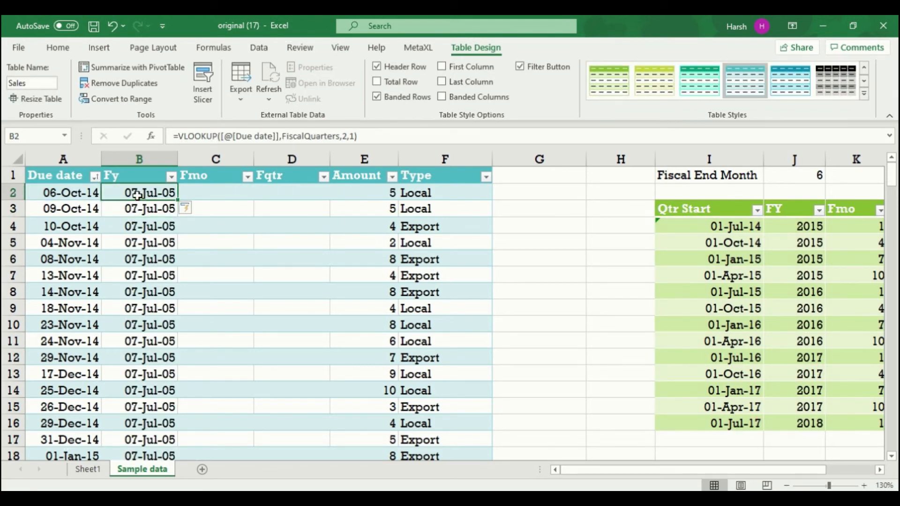
drag(139, 195, 150, 426)
drag(147, 490, 148, 420)
scroll(153, 391, up, 20)
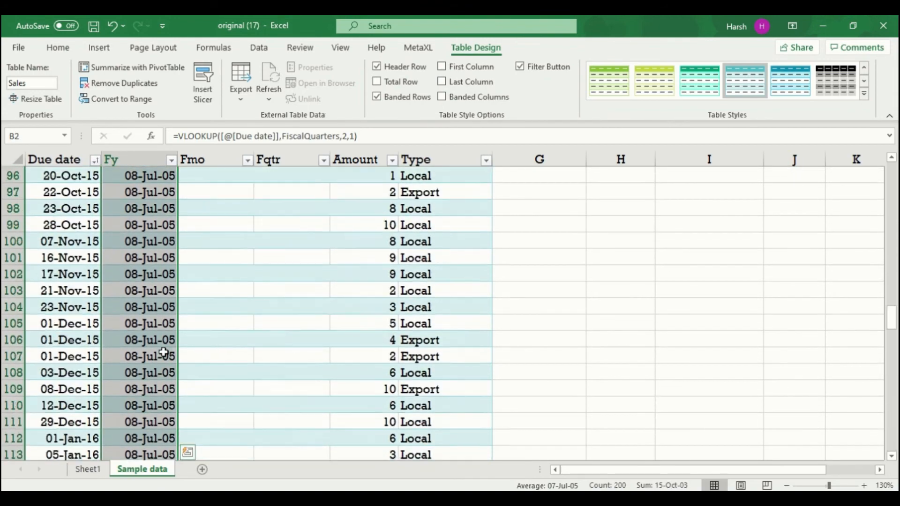
click(213, 242)
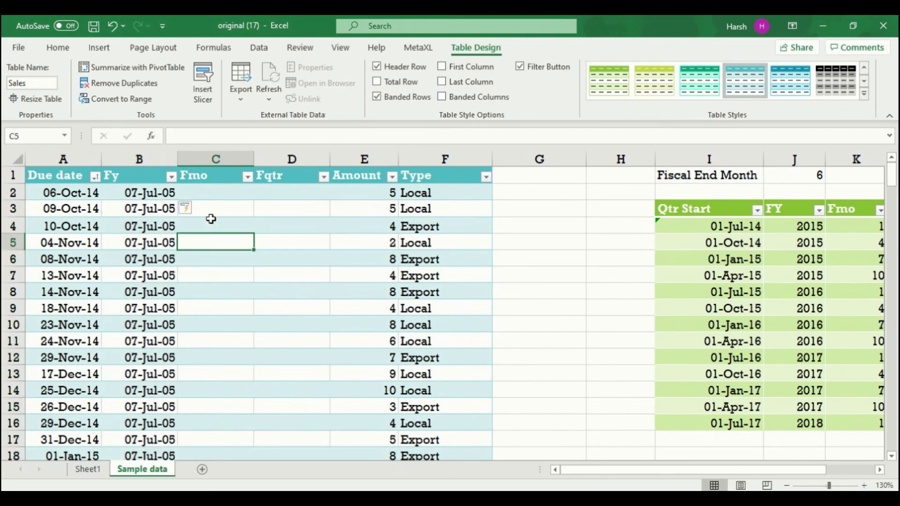
click(139, 160)
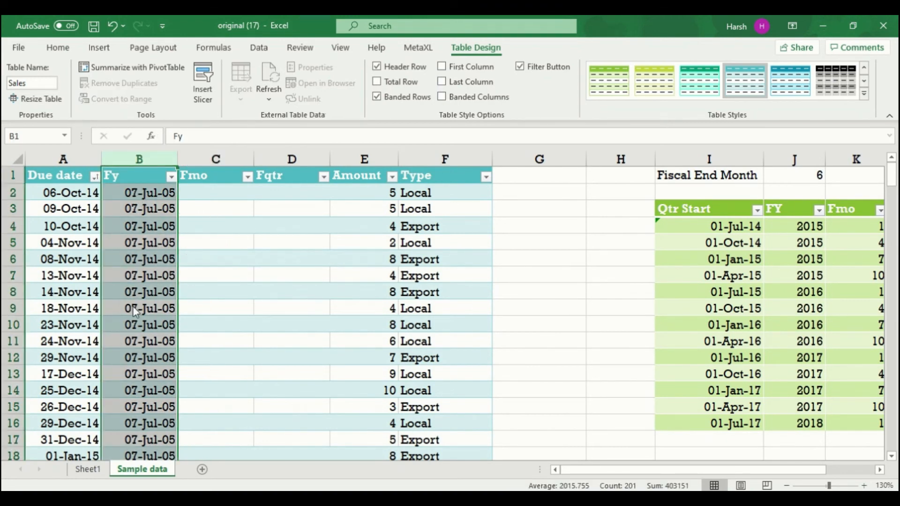
key(ctrl+1)
click(150, 132)
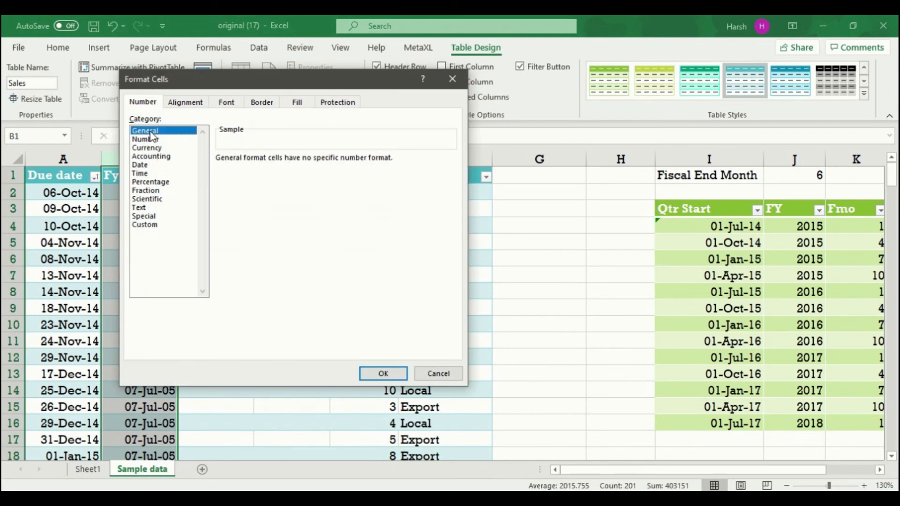
click(392, 373)
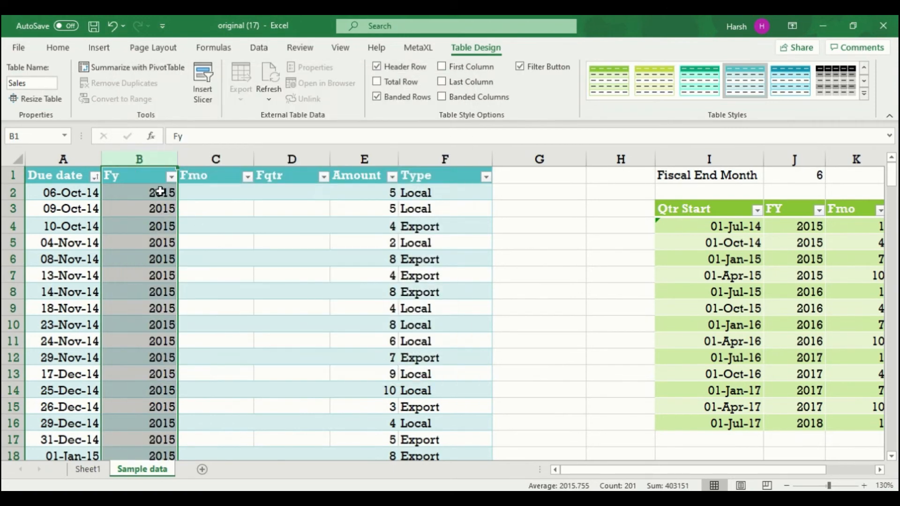
- Fill the Fmo column from C2 with =MOD(MONTH([@[Due date]])-FEM-1,12)+1, replacing the pasted Qtr Start reference with Due date
click(207, 229)
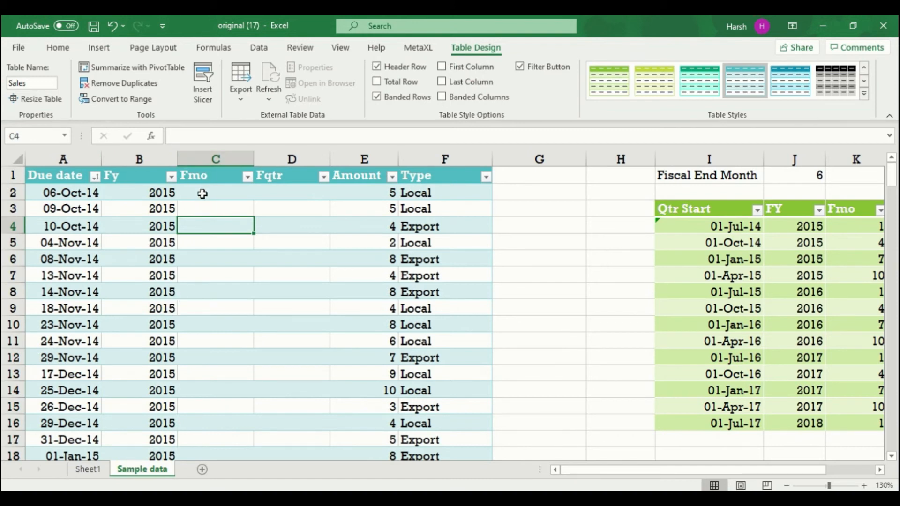
click(203, 193)
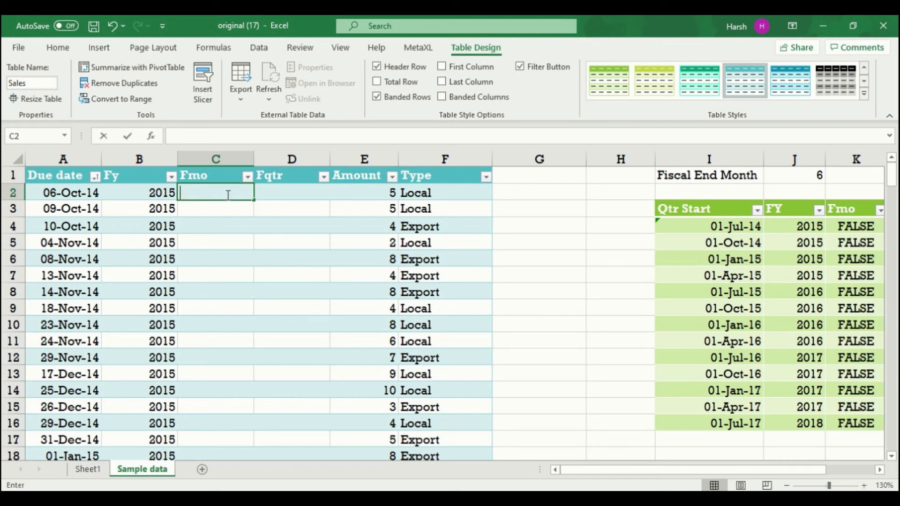
text(=MOD(MONTH([@[Qtr Start]])-FEM-1,12)+1)
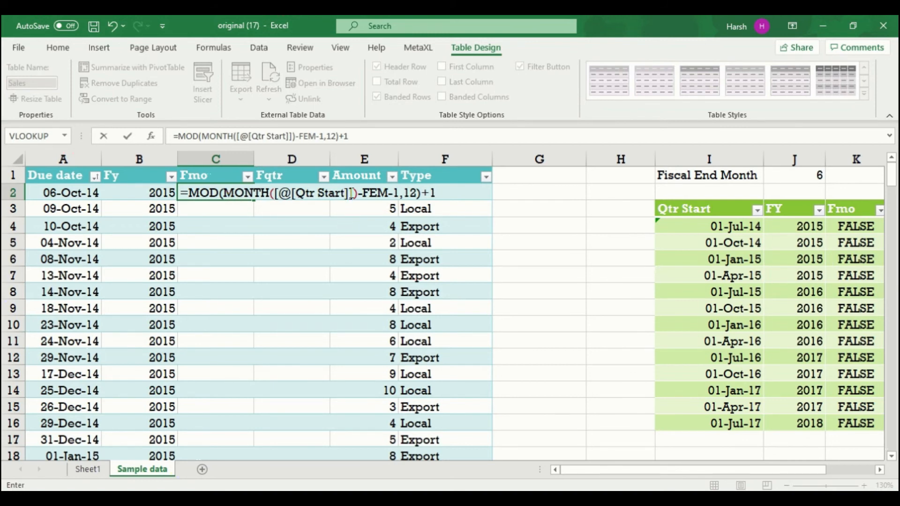
drag(353, 192, 275, 193)
key(Delete)
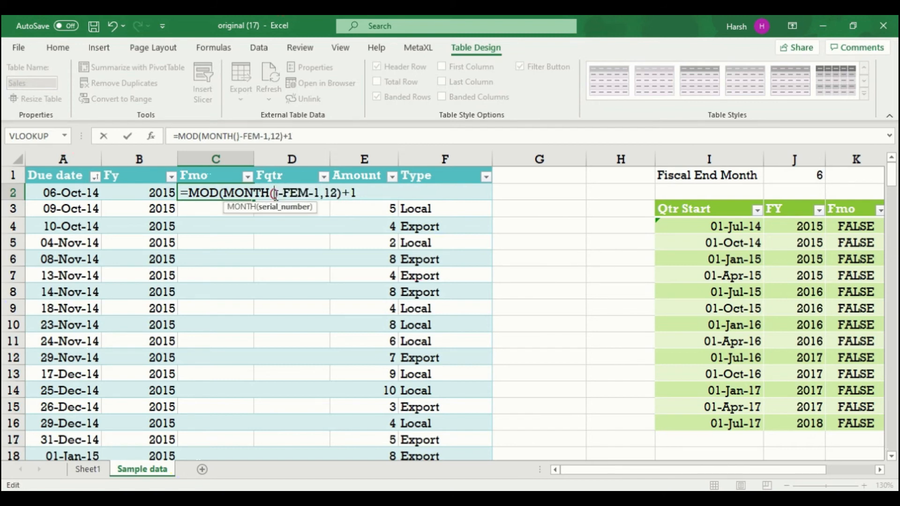
click(68, 194)
key(Return)
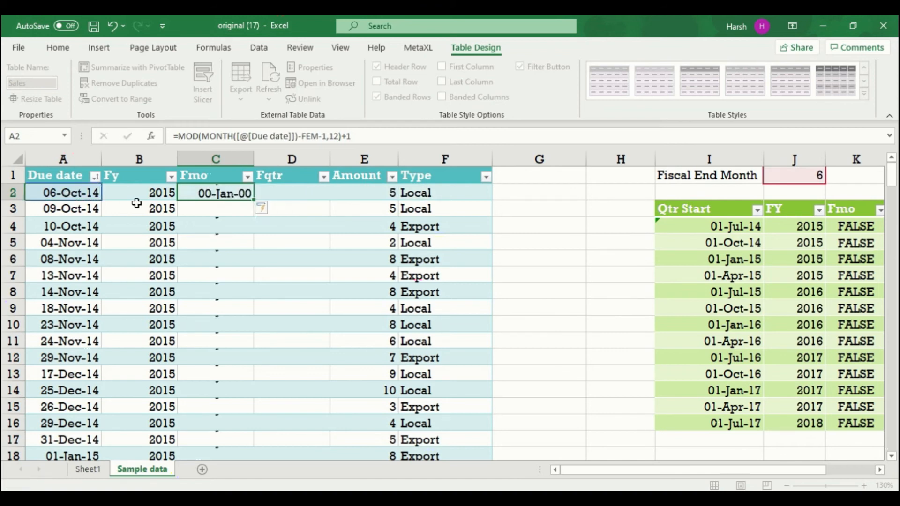
- Set the number format of the sales table's whole Fmo column to General
click(228, 159)
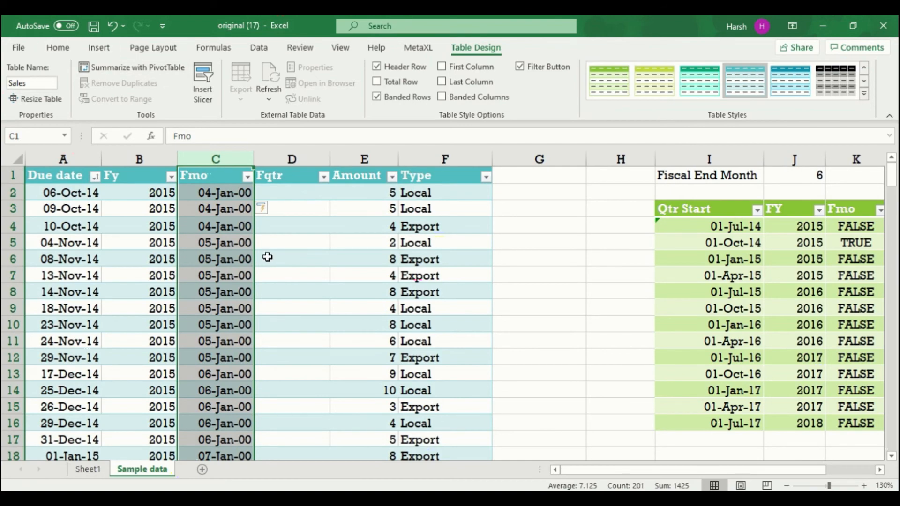
key(ctrl+1)
click(178, 131)
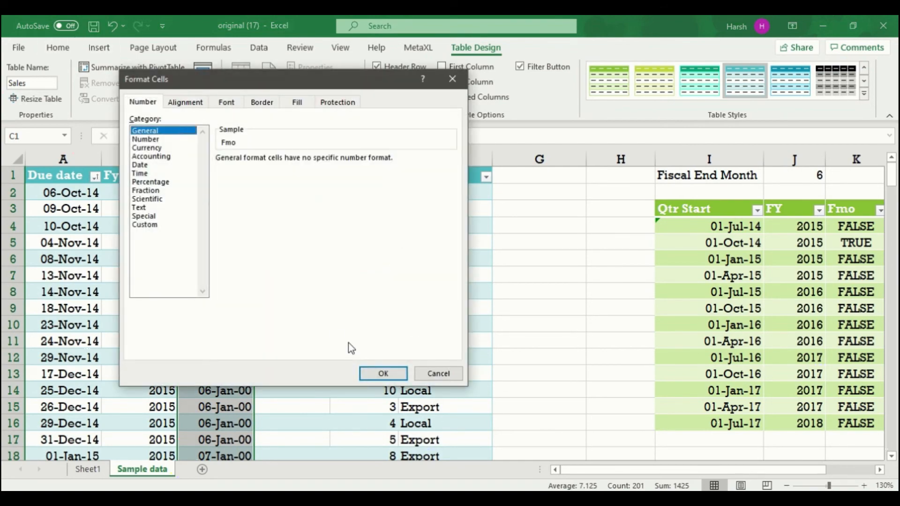
click(378, 374)
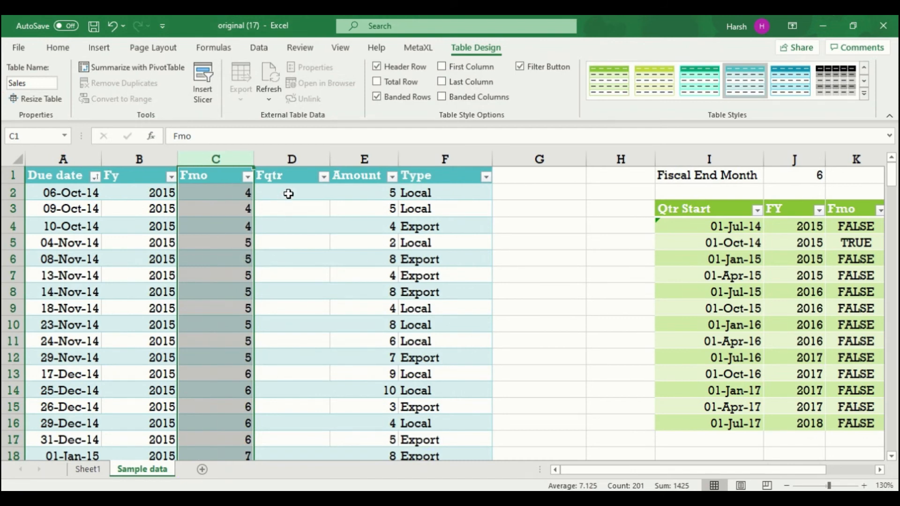
- Fill the Fqtr column from D2 with =VLOOKUP([@[Due date]],FiscalQuarters,4,1)
click(289, 194)
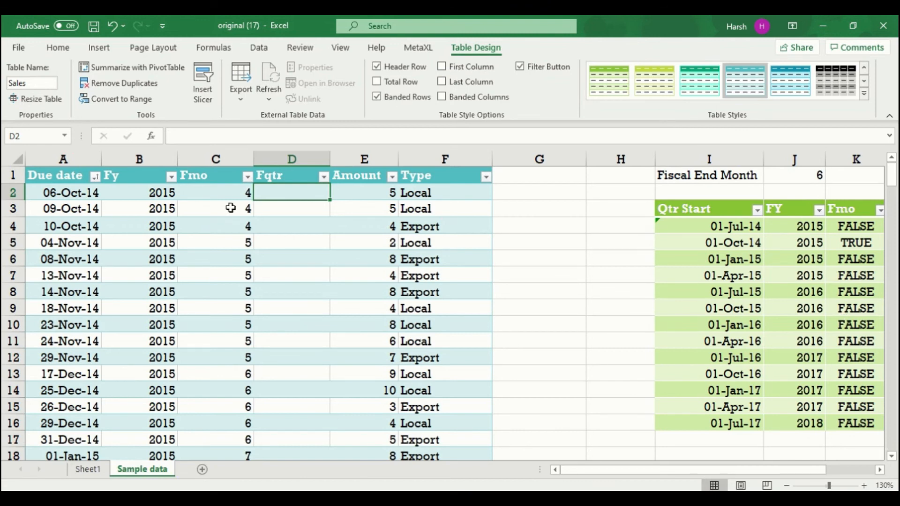
text(=v)
text(loo)
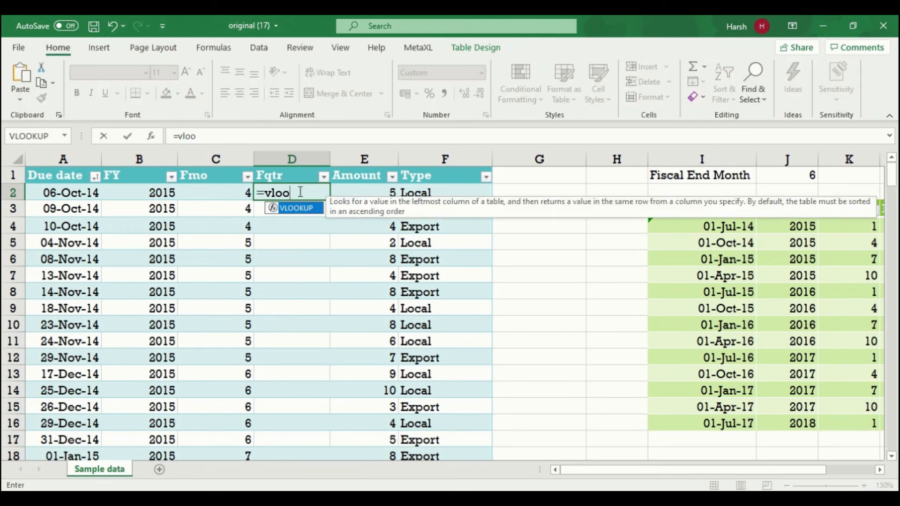
text(kup()
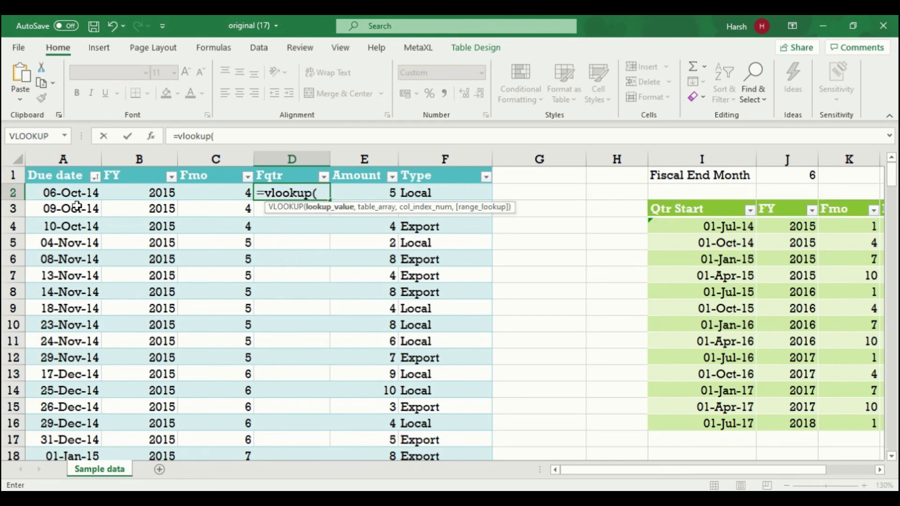
click(72, 190)
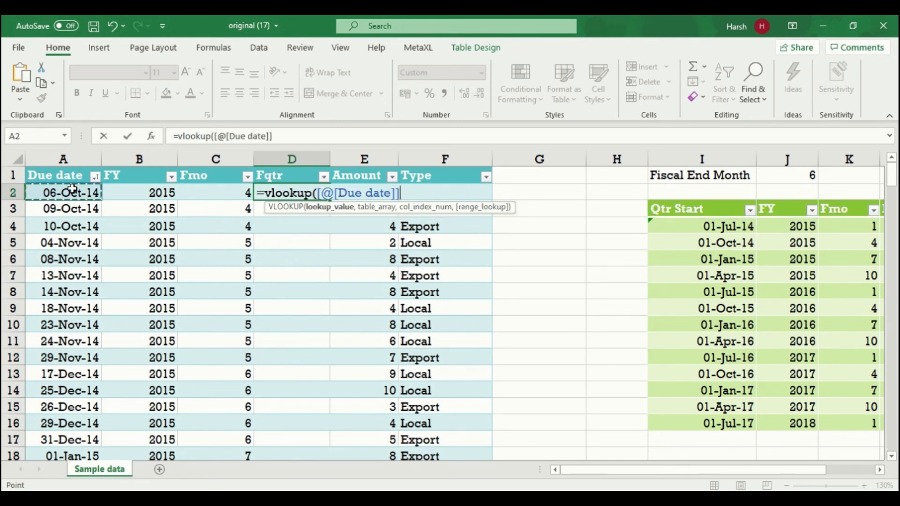
text(,)
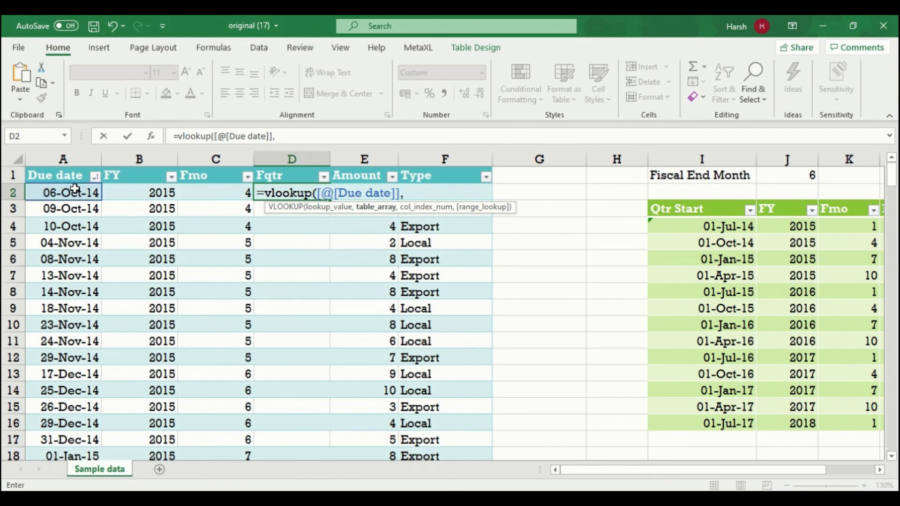
text(fi)
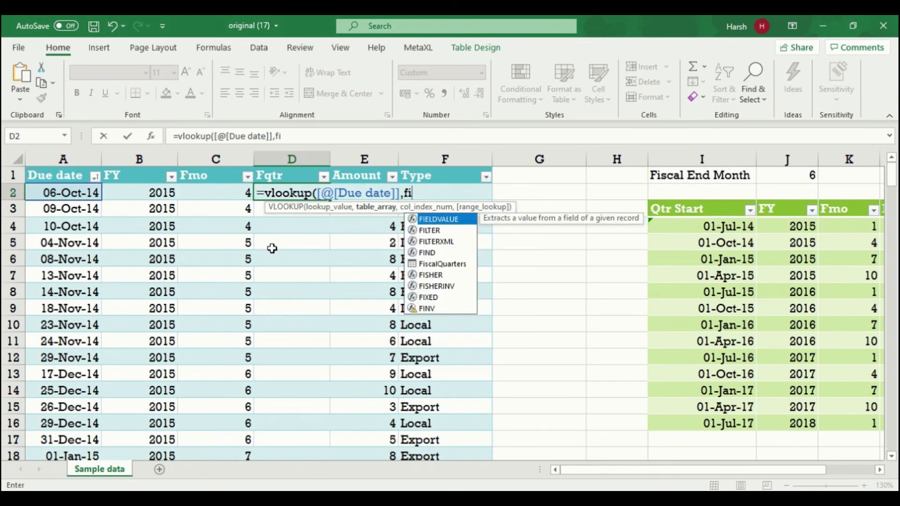
double_click(438, 264)
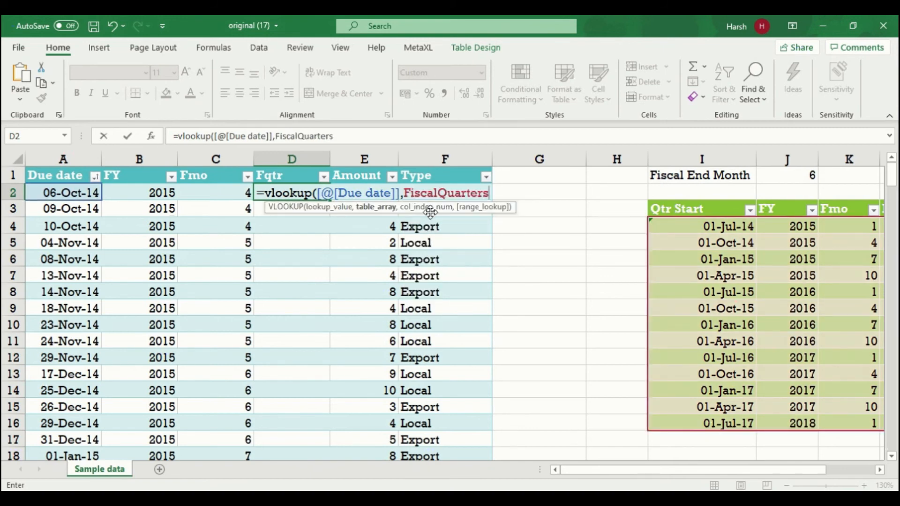
text(,)
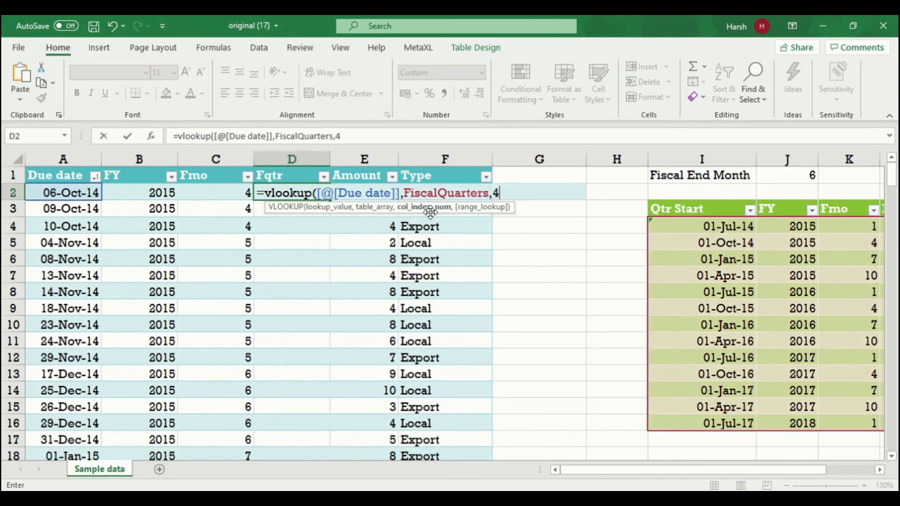
text(4,1))
key(Return)
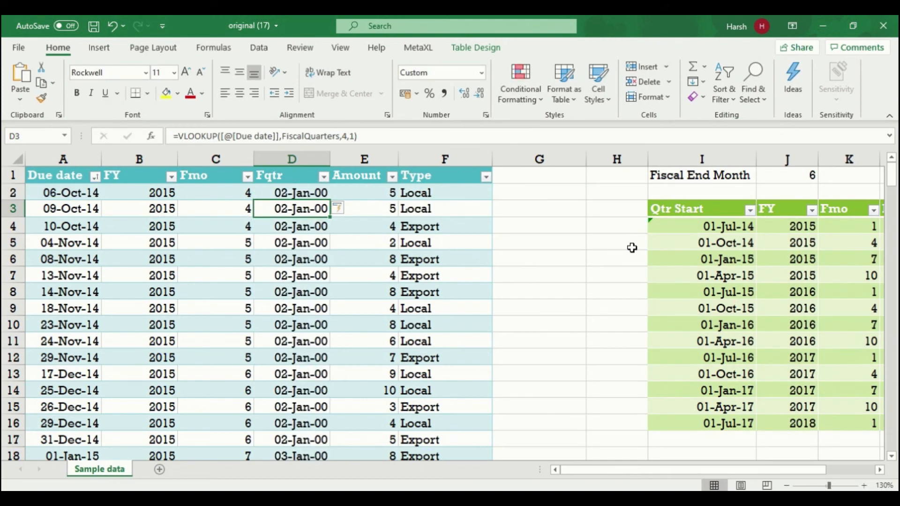
- Set the number format of the whole Fqtr column to General and check its values down the sales table
click(294, 160)
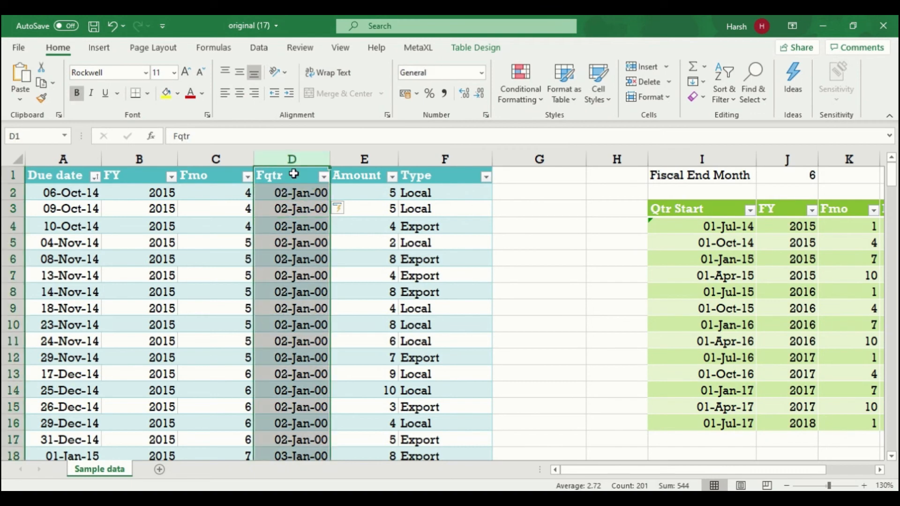
key(ctrl+1)
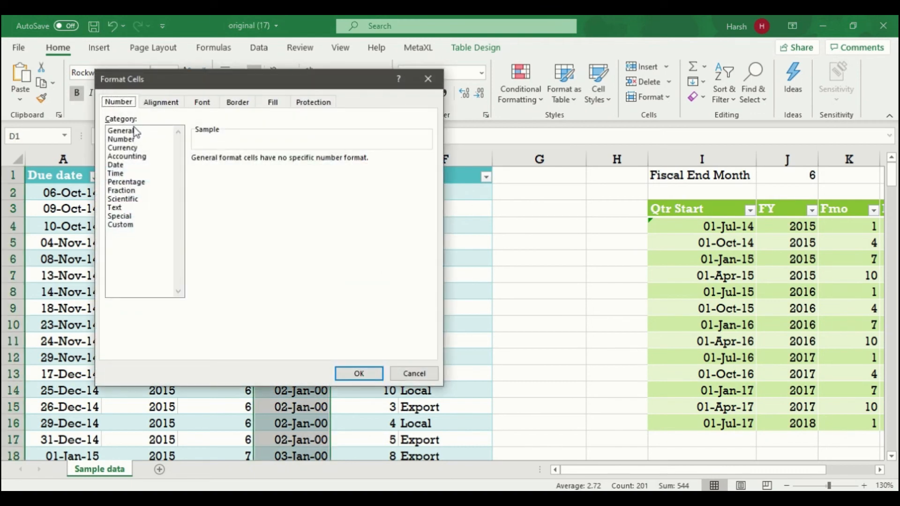
click(358, 373)
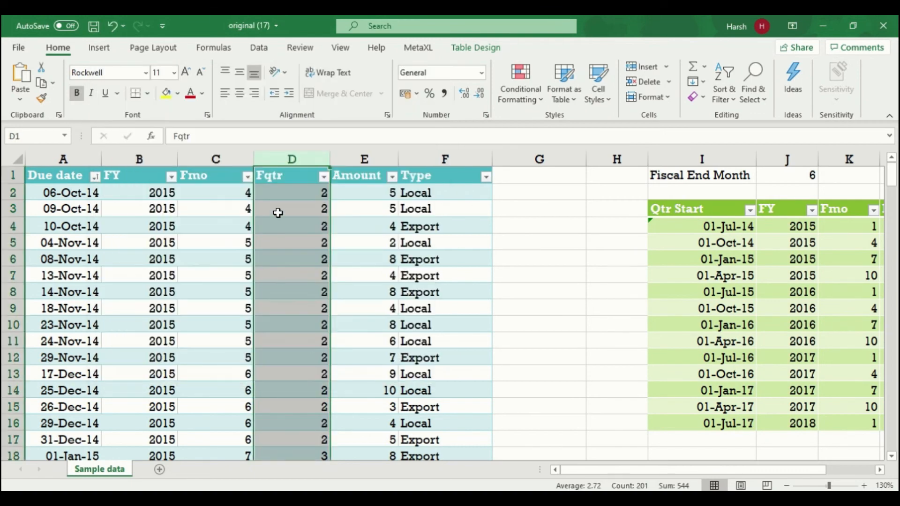
scroll(286, 312, down, 20)
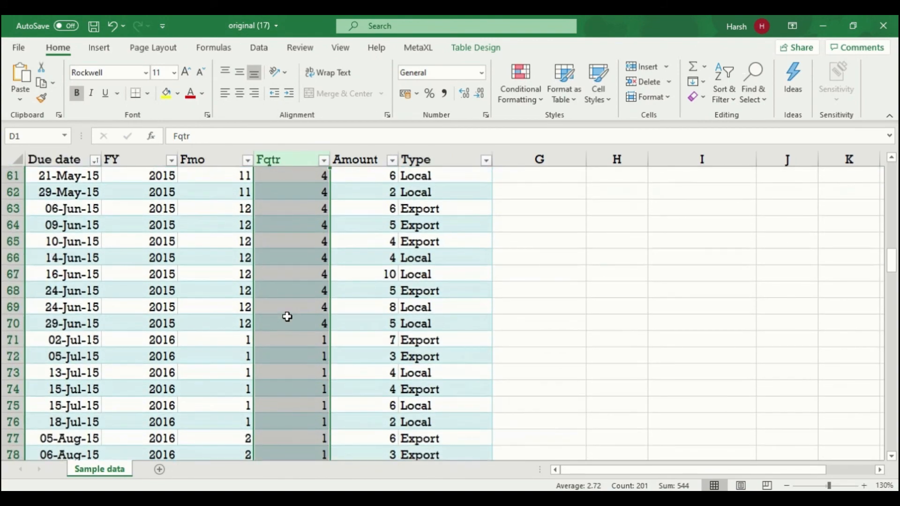
scroll(288, 315, up, 20)
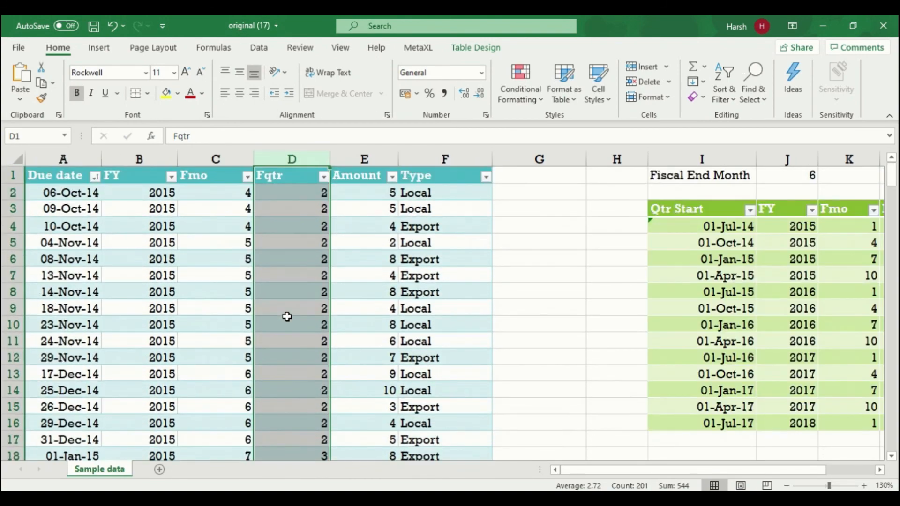
- Create a blank PivotTable from the sales table on a new worksheet
click(93, 55)
click(19, 73)
click(319, 327)
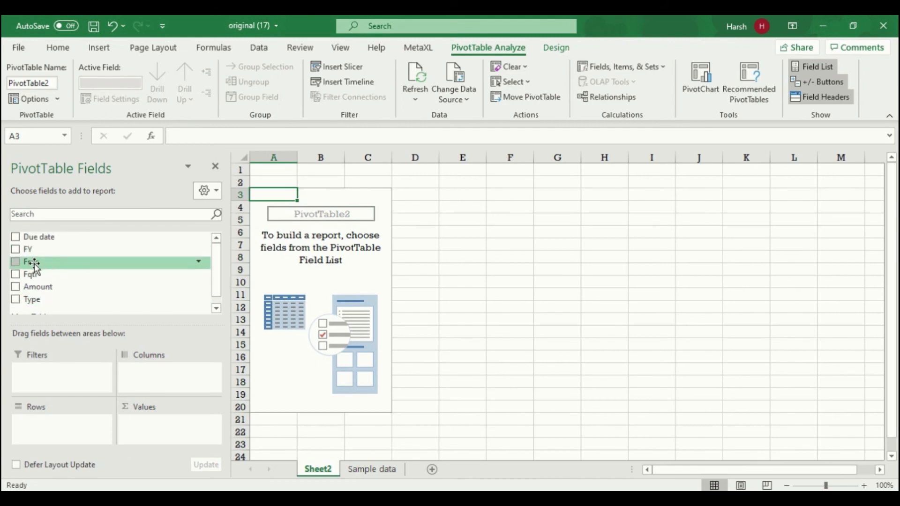
- Lay out the PivotTable with FY, Fqtr and Fmo as nested row fields and the sum of Amount as values
drag(30, 249, 44, 422)
drag(23, 253, 53, 436)
drag(23, 267, 45, 422)
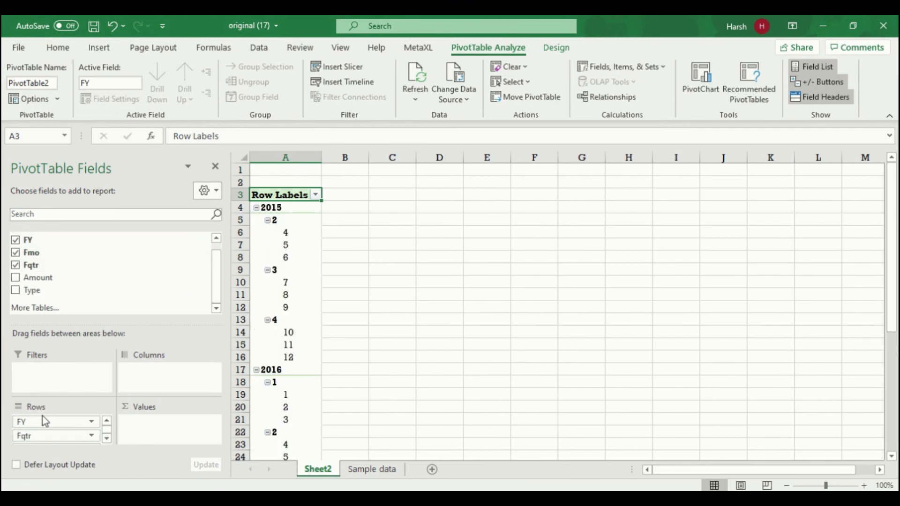
drag(29, 278, 176, 430)
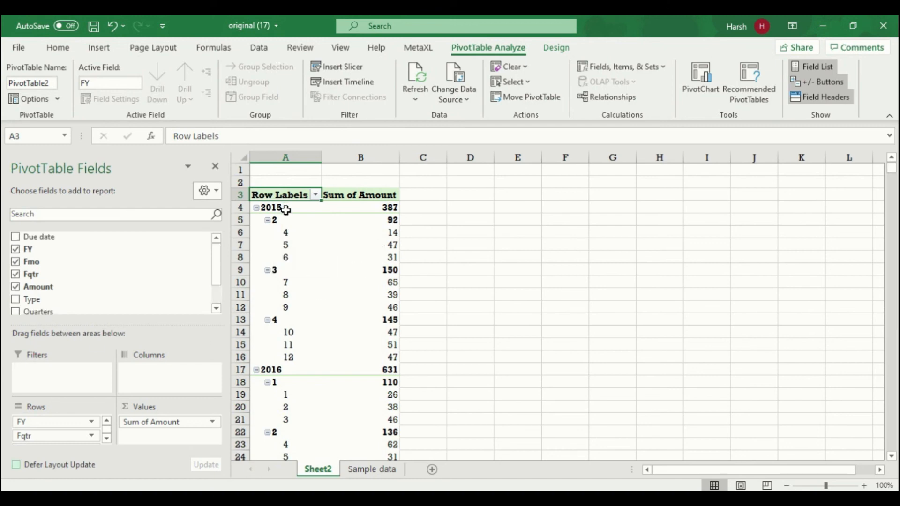
- Switch the PivotTable's report layout to tabular form
click(316, 243)
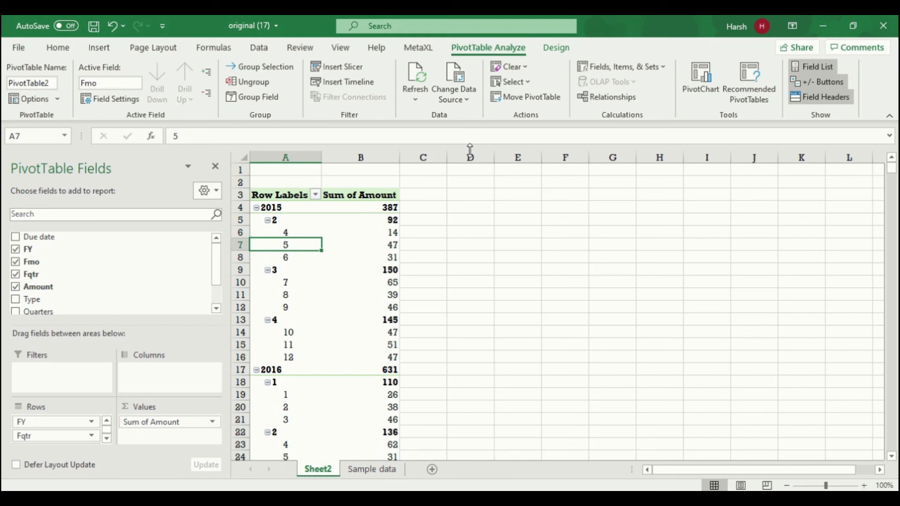
click(557, 48)
click(95, 84)
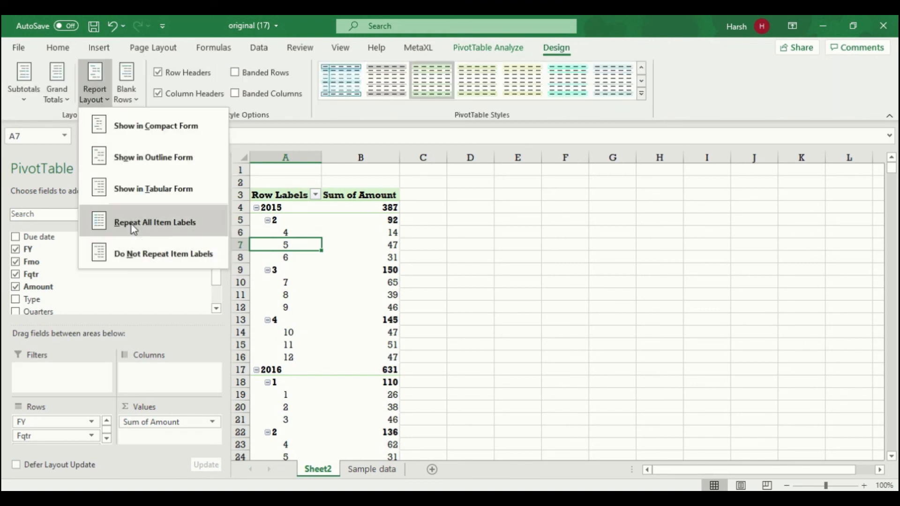
click(142, 194)
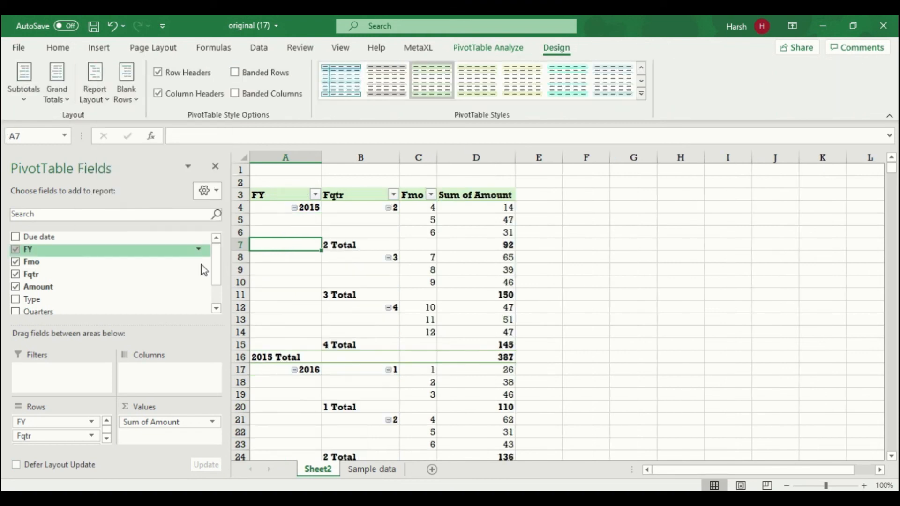
click(289, 208)
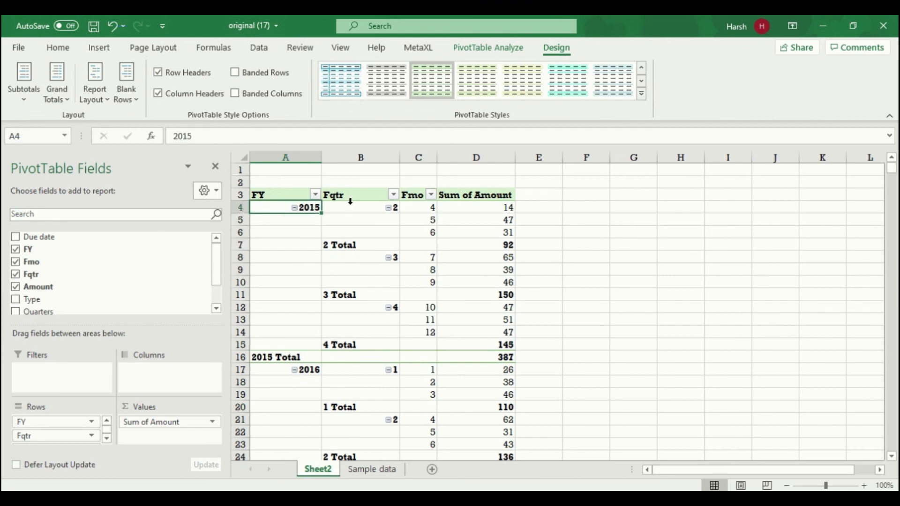